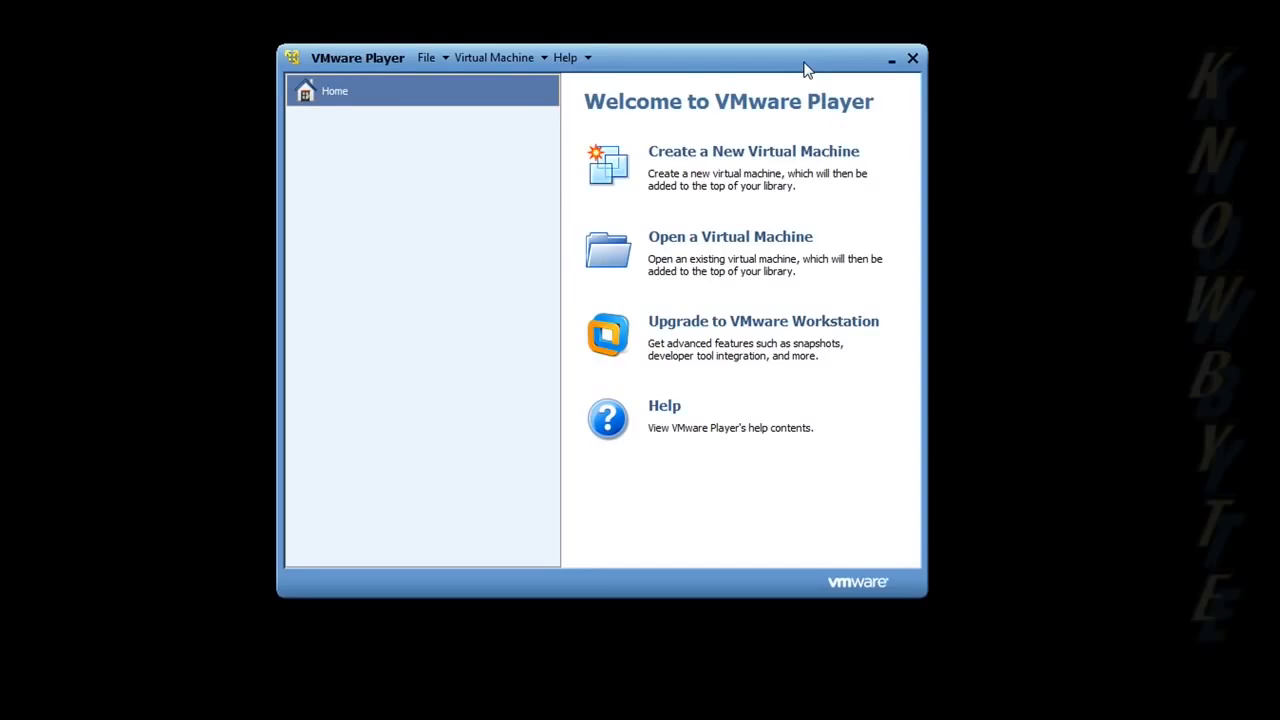
- Shift the VMware Player window slightly right and open the New Virtual Machine Wizard
drag(806, 70, 839, 76)
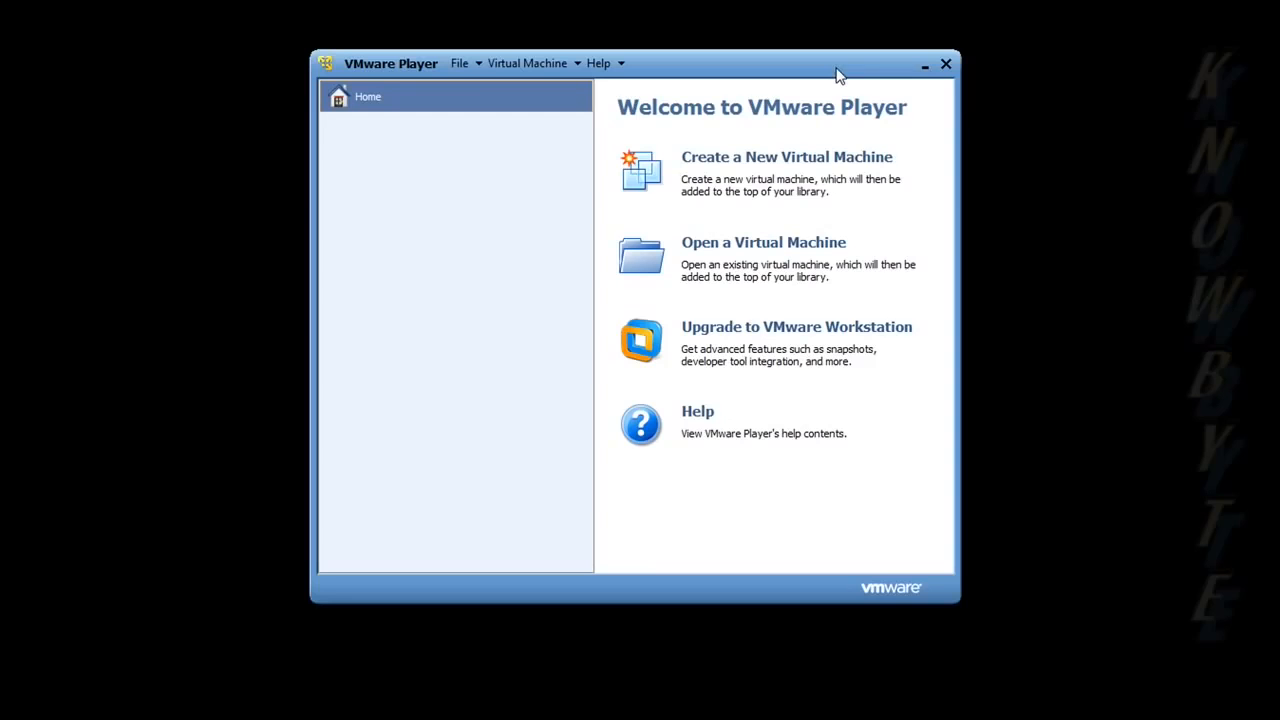
click(812, 160)
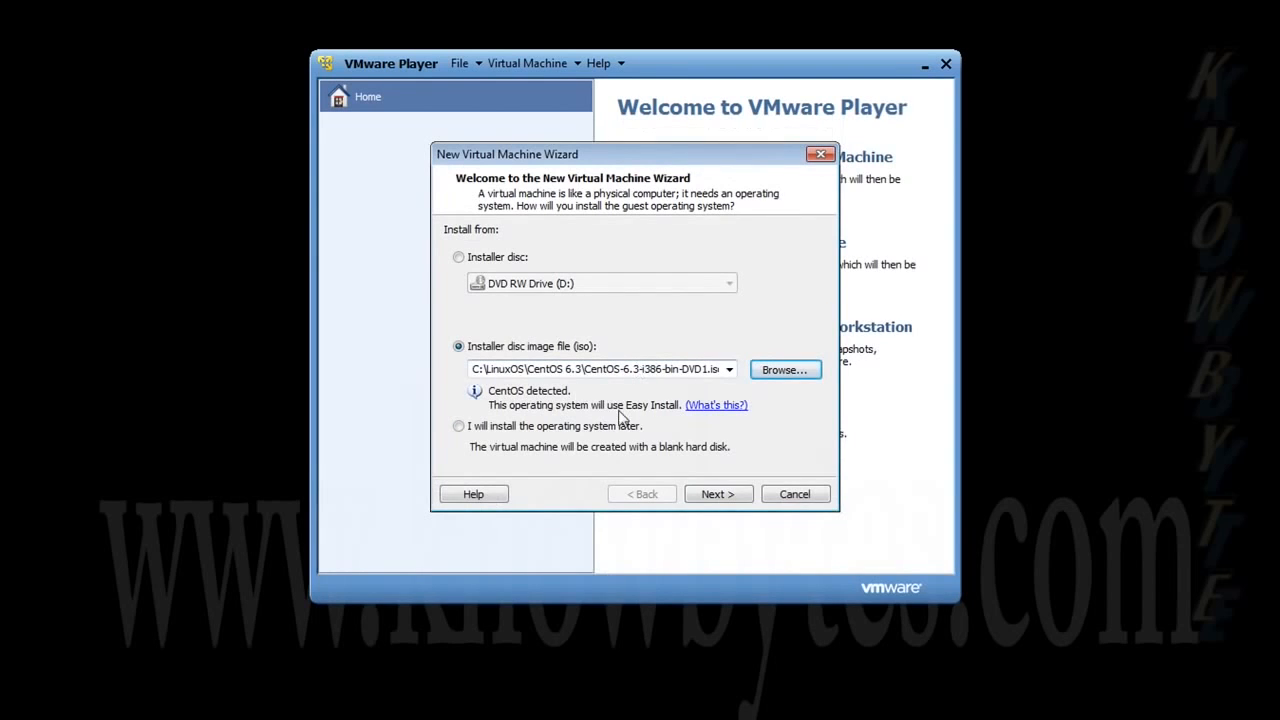
- Keep the CentOS 6.3 ISO as the installer disc image and continue to Easy Install
click(733, 500)
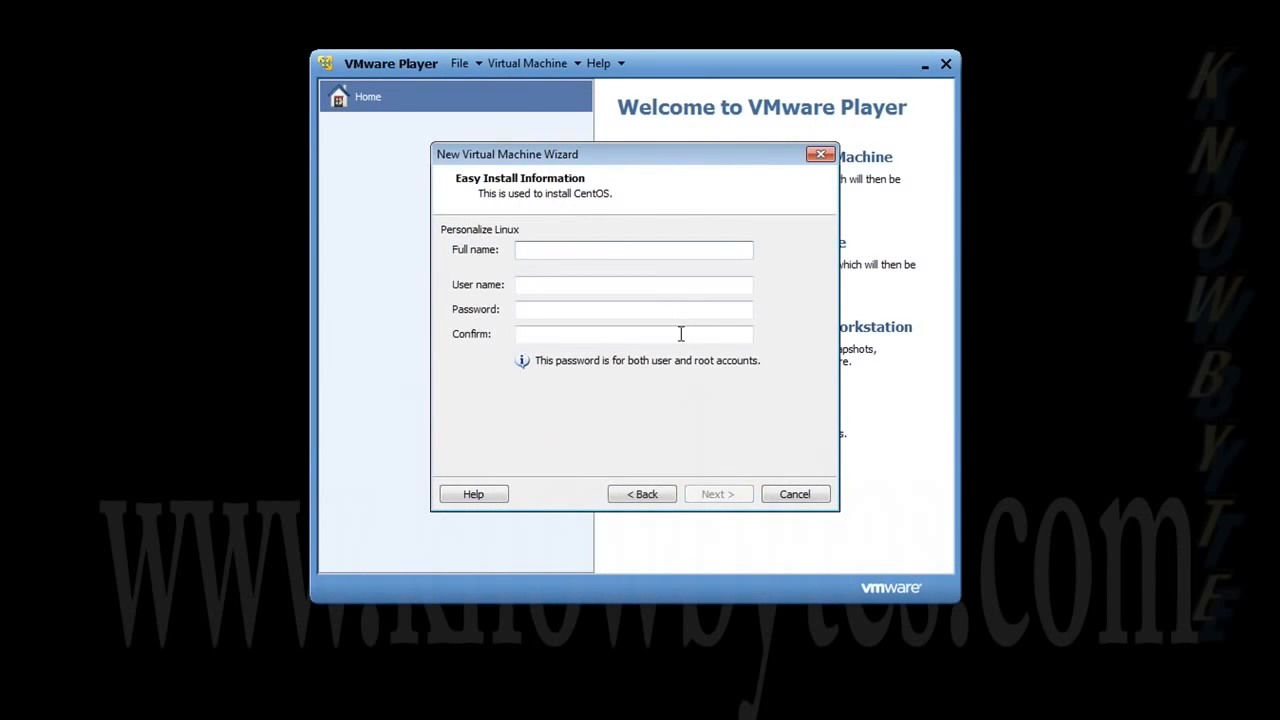
- Fill in the Linux full name, user name and account password with its confirmation
text(Full)
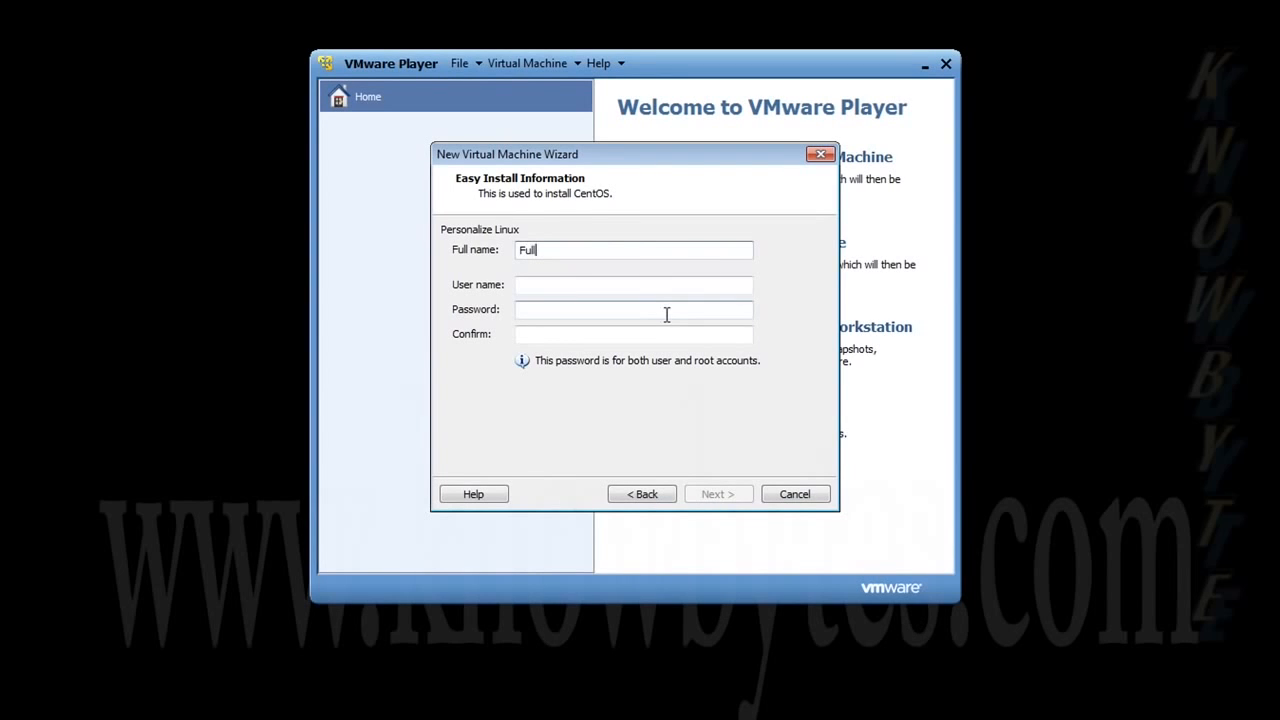
text(Name)
key(Tab)
text(username)
click(667, 314)
text(1234567)
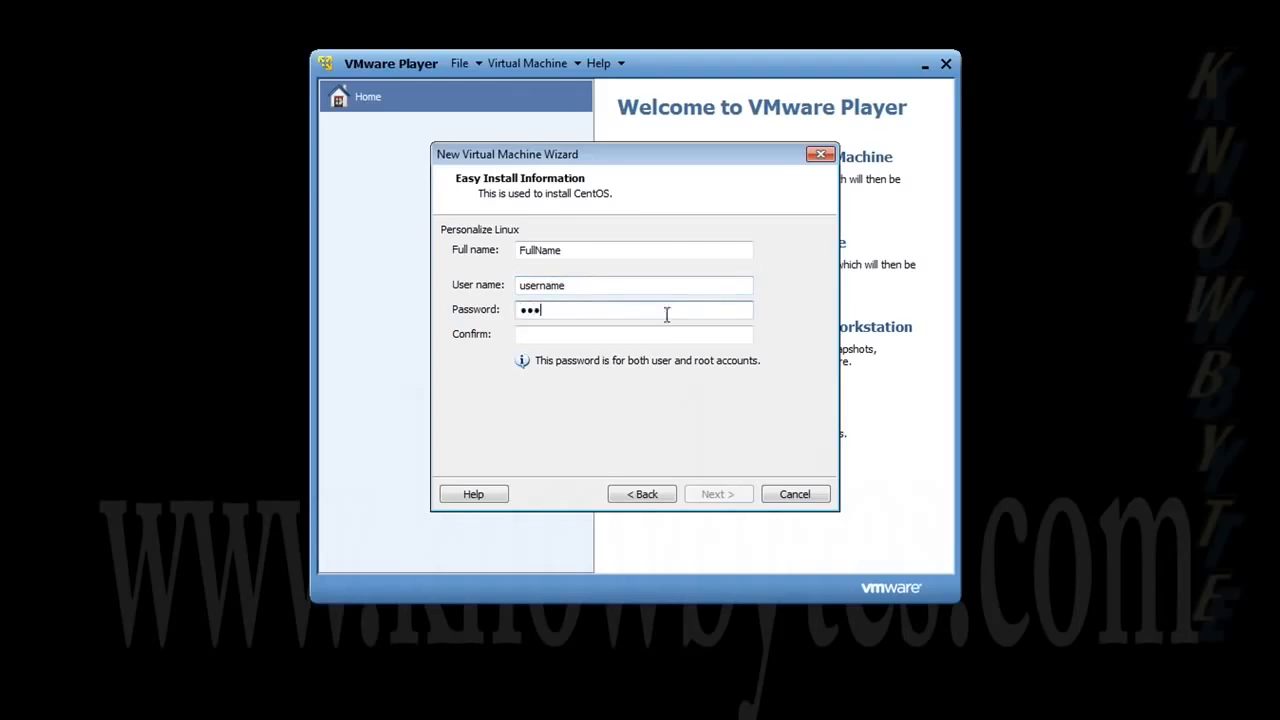
text(8)
key(Tab)
text(12345678)
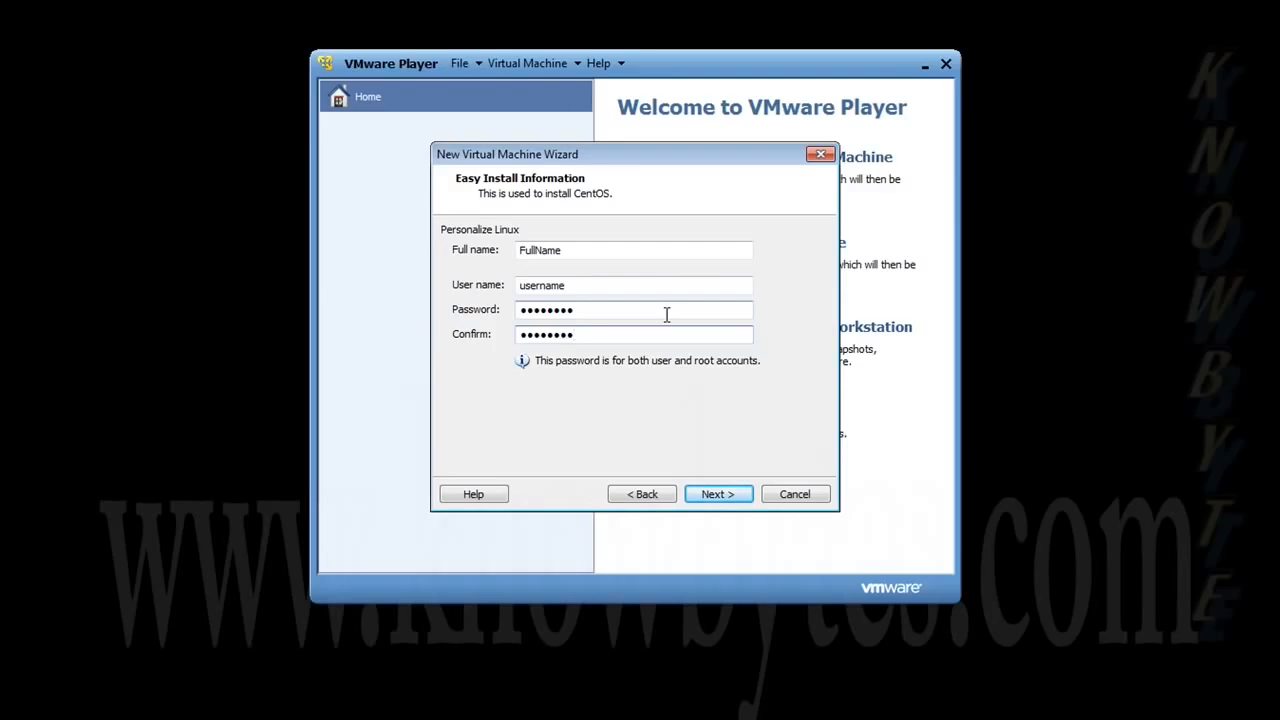
click(716, 494)
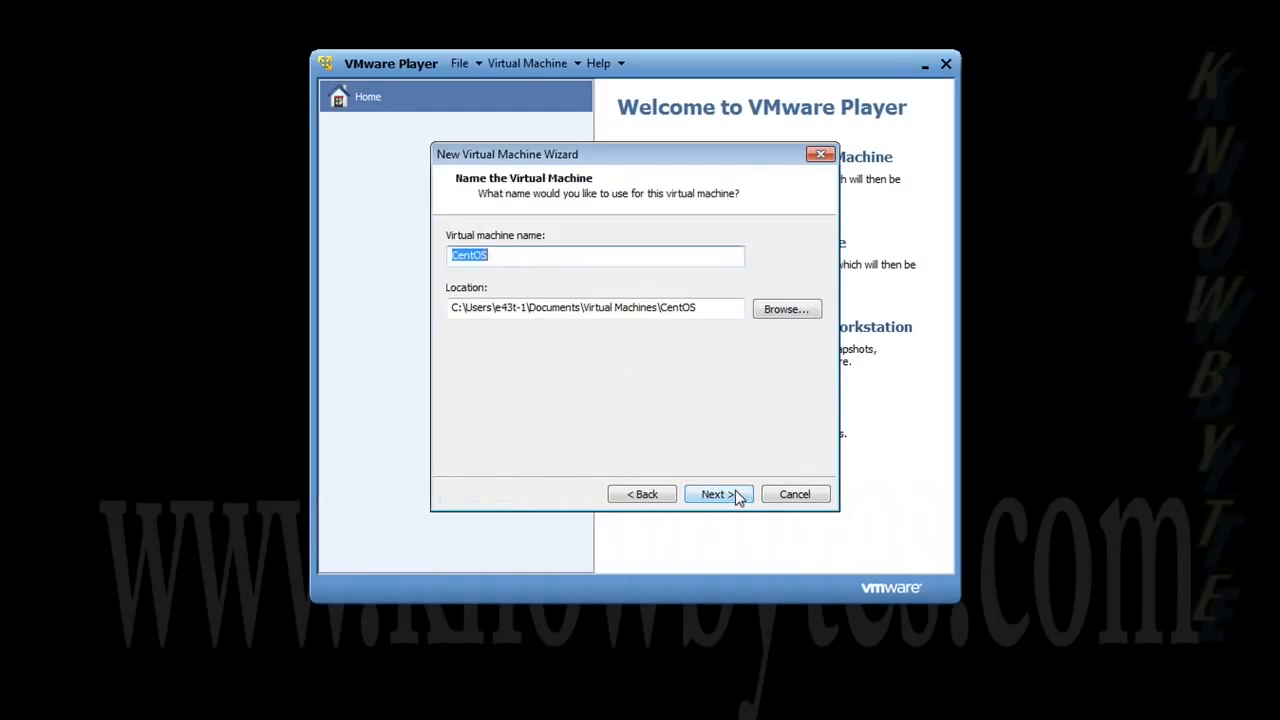
- Name the machine CentOS63 with its location at M:\CentOS63
click(548, 254)
text(63)
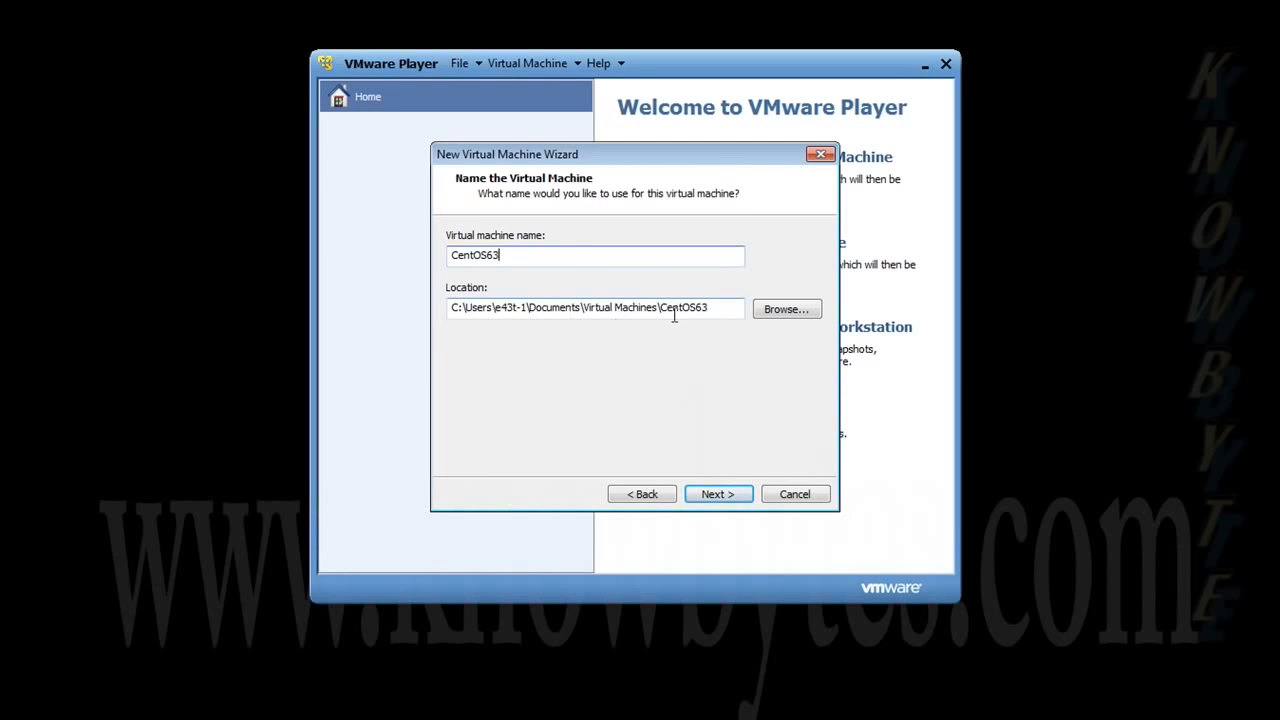
click(786, 309)
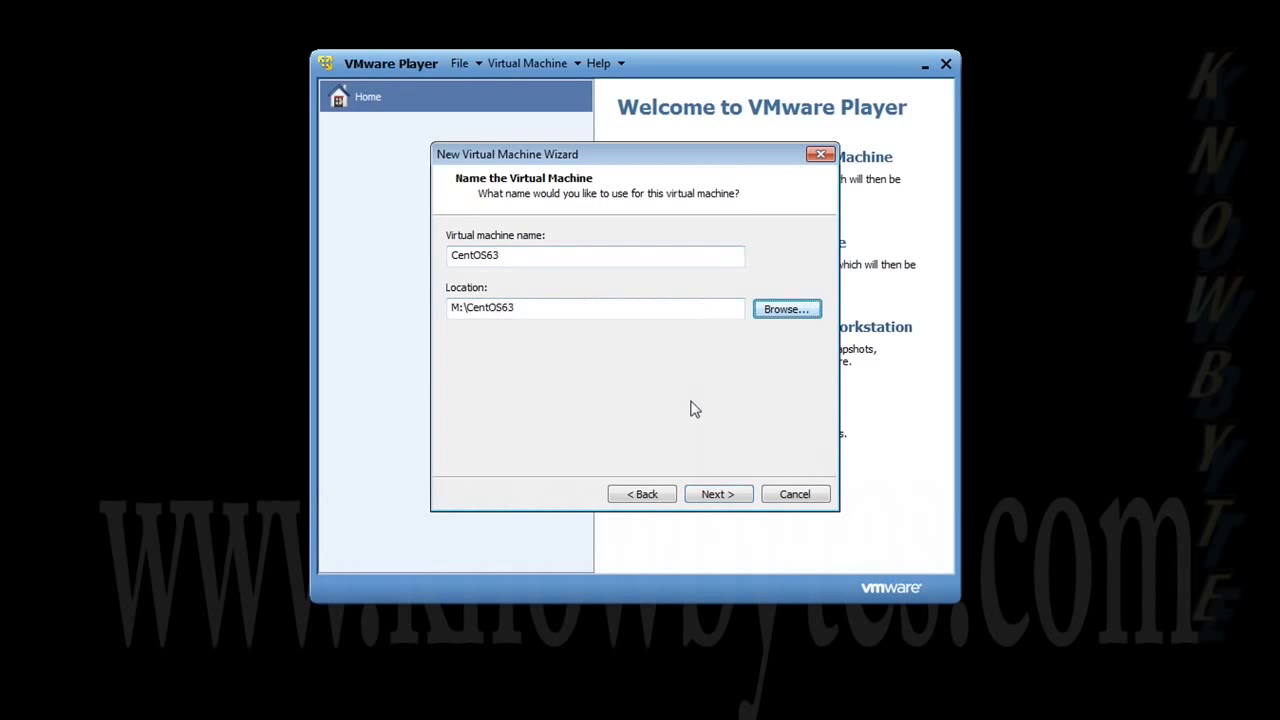
click(731, 497)
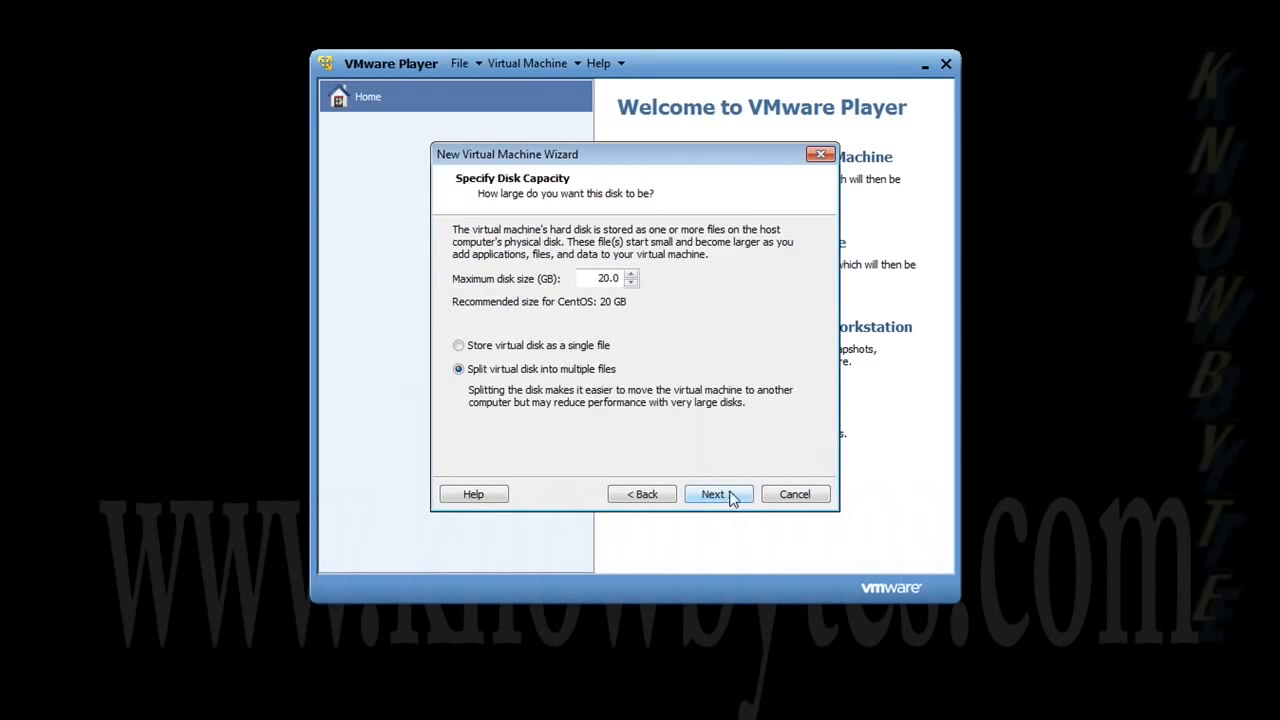
- Set the maximum disk size to 8 GB, stored as a single file
drag(597, 280, 628, 283)
text(8)
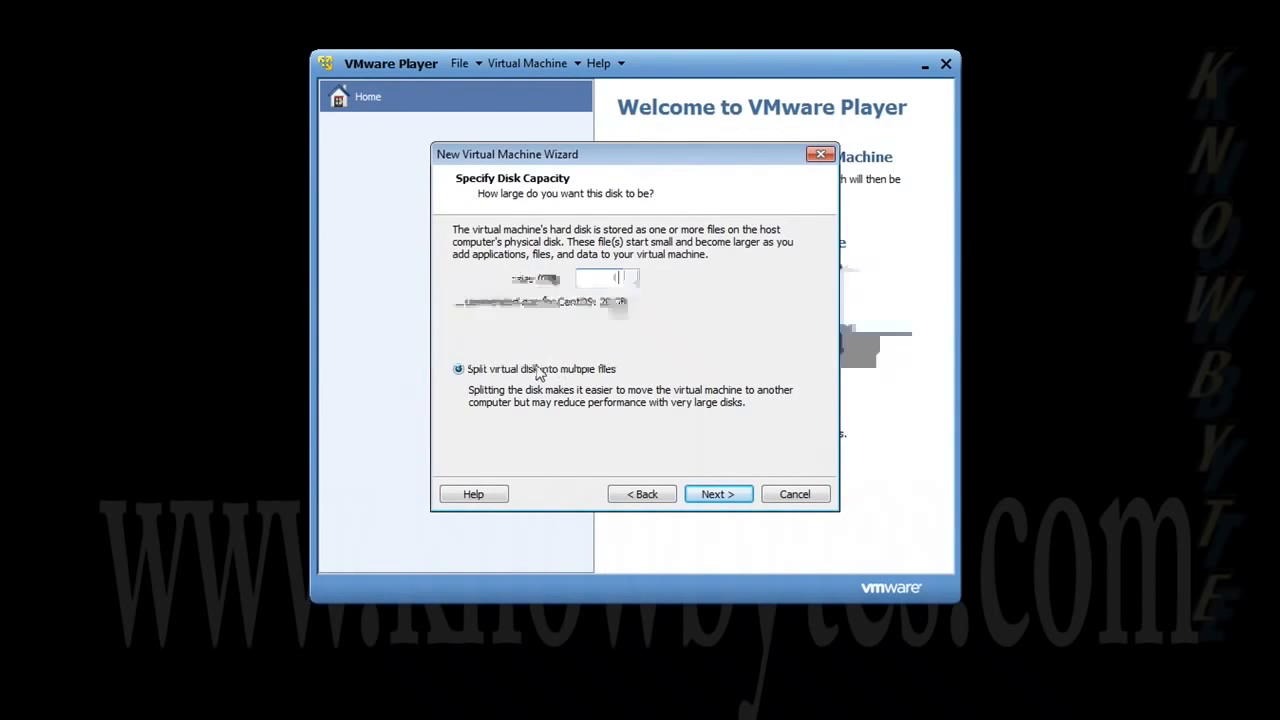
click(484, 349)
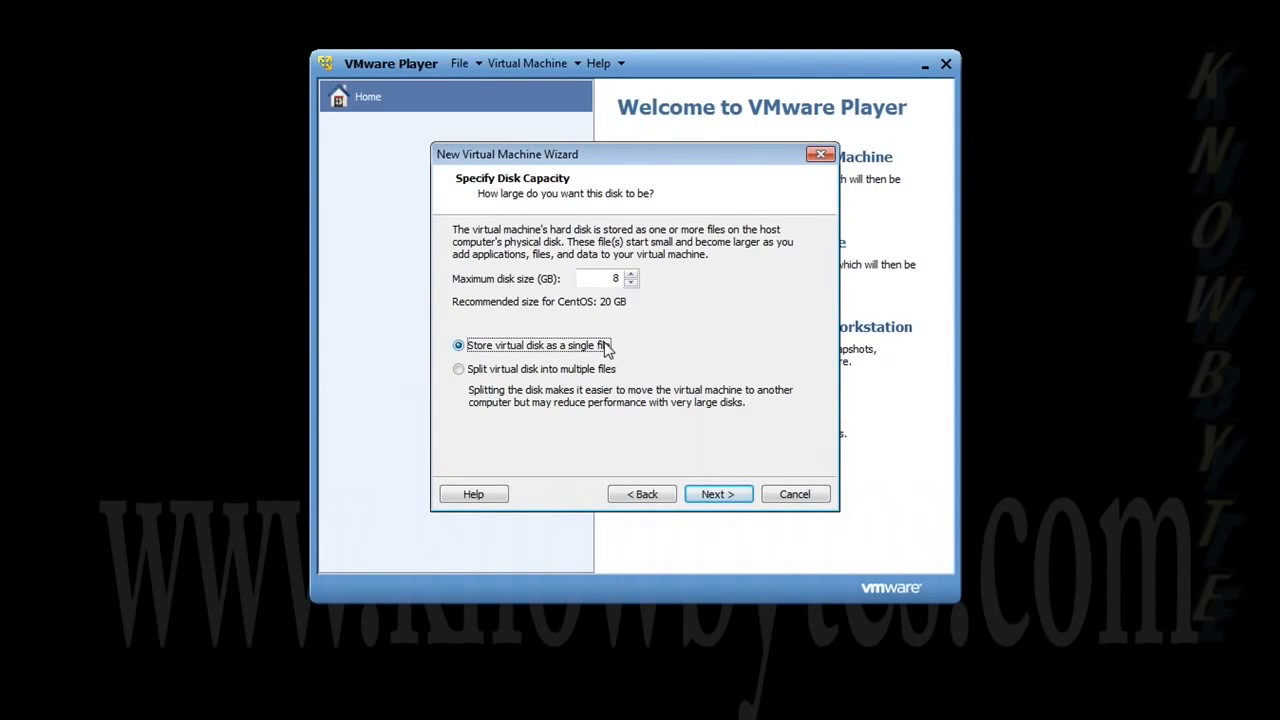
click(730, 497)
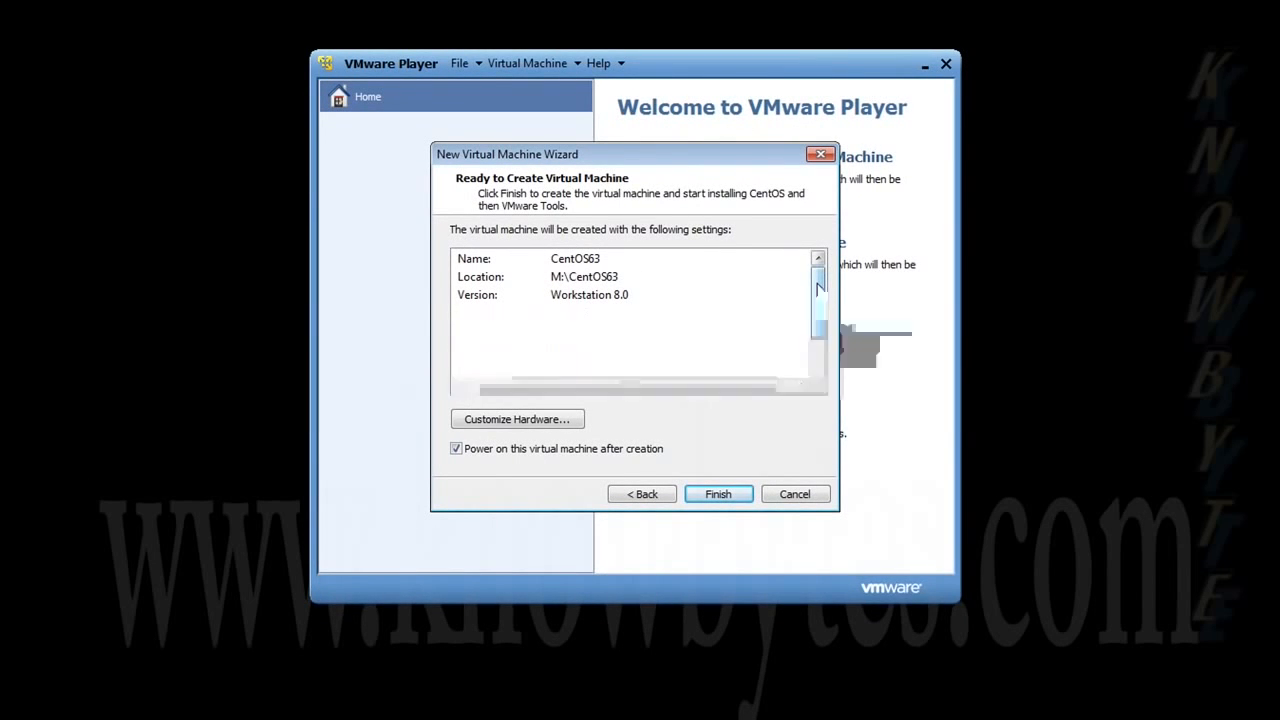
- Customize the hardware to give the machine 4 processor cores, keeping Automatic virtualization mode
drag(818, 285, 815, 311)
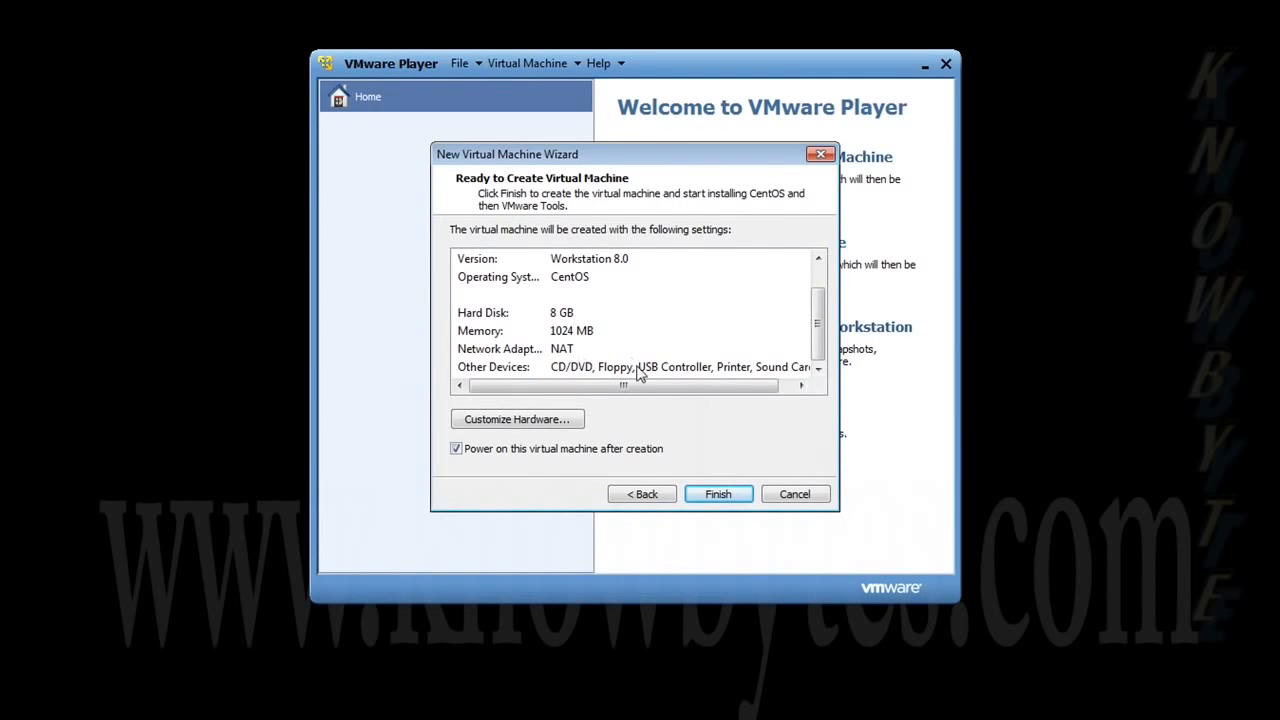
click(550, 425)
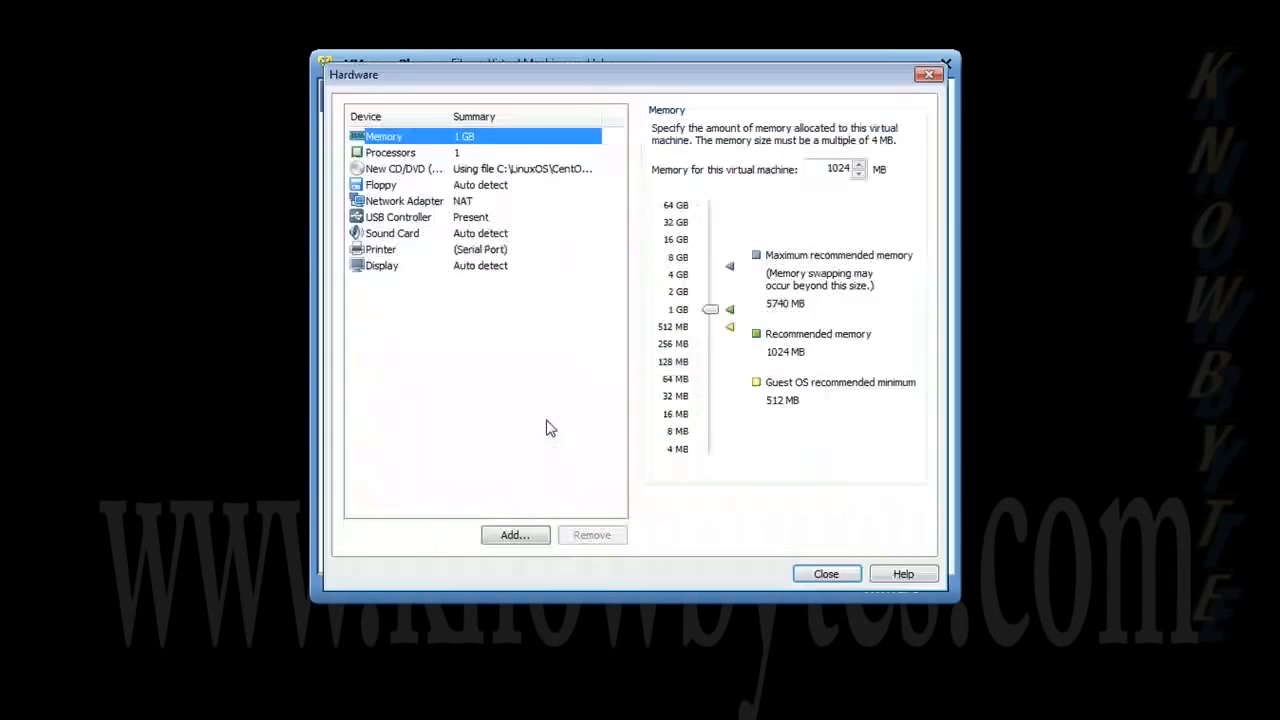
click(436, 152)
click(833, 132)
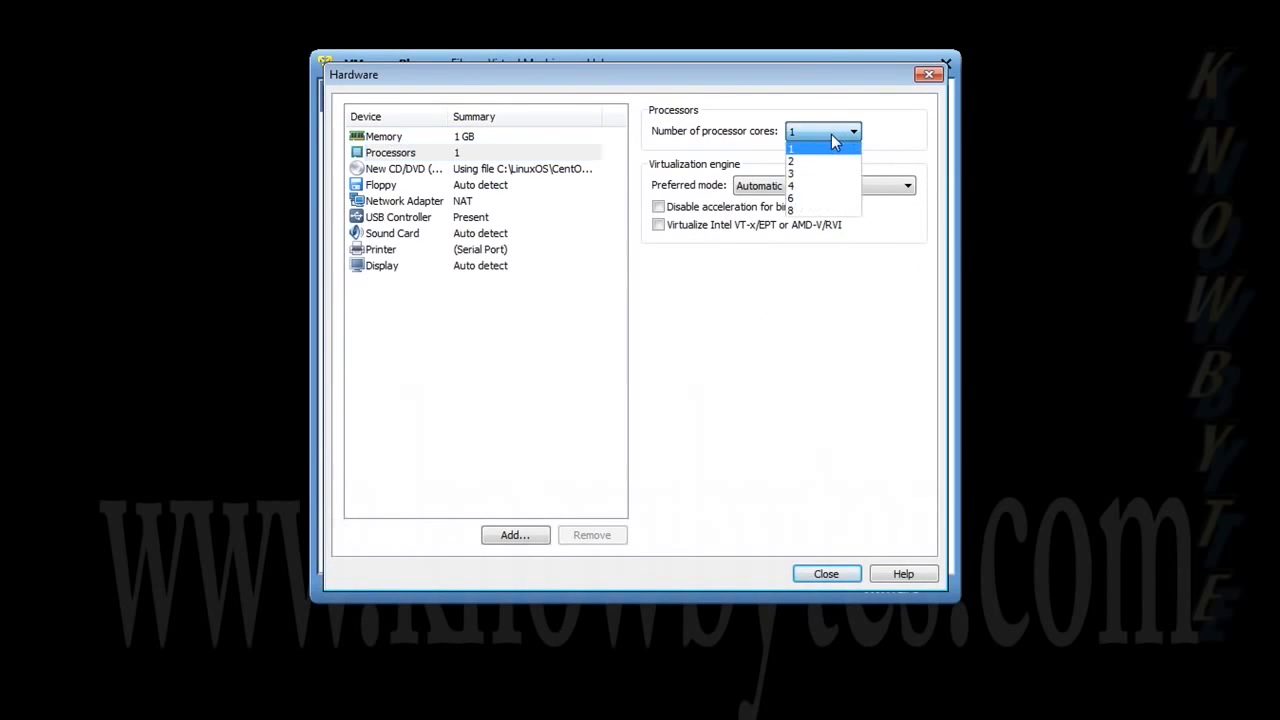
click(808, 192)
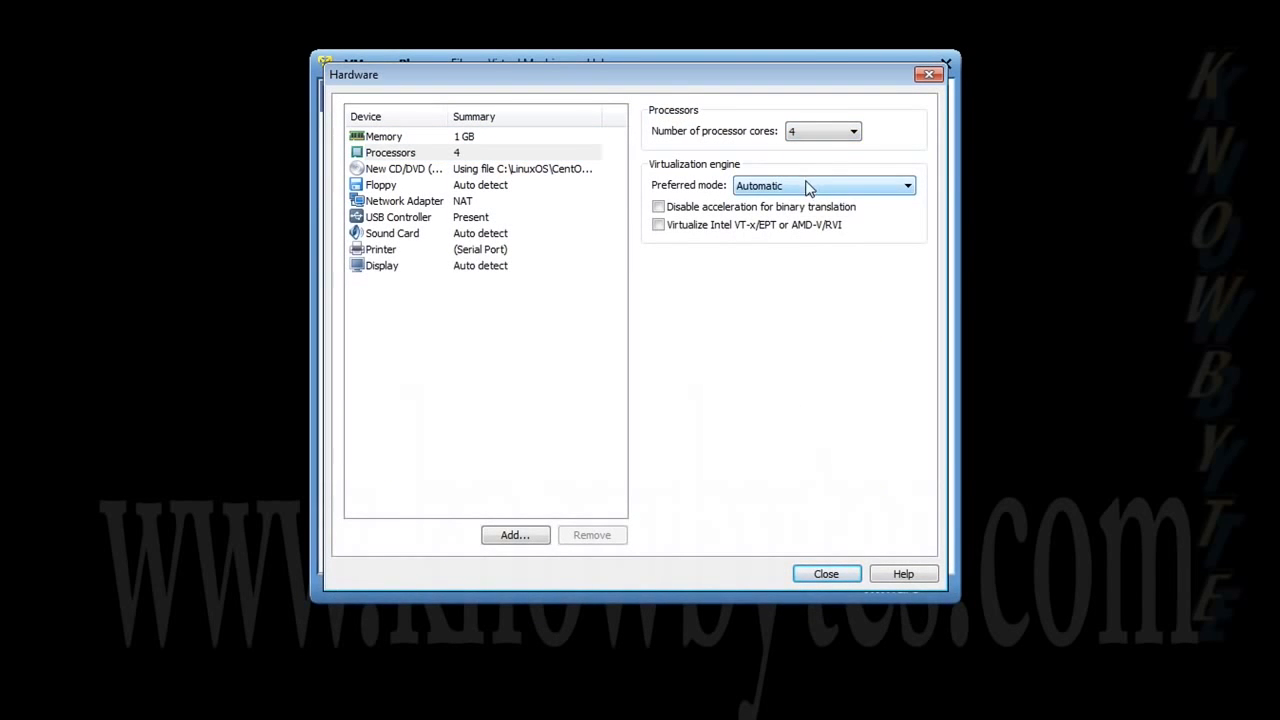
click(808, 190)
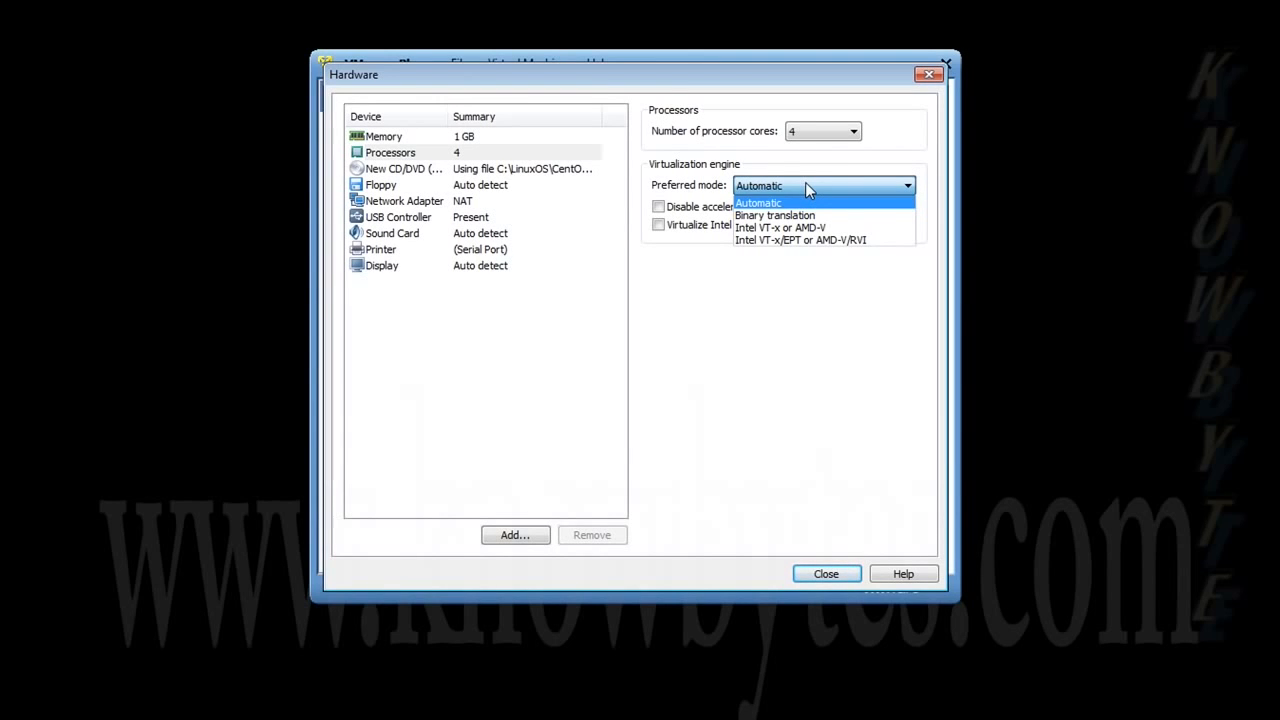
click(807, 186)
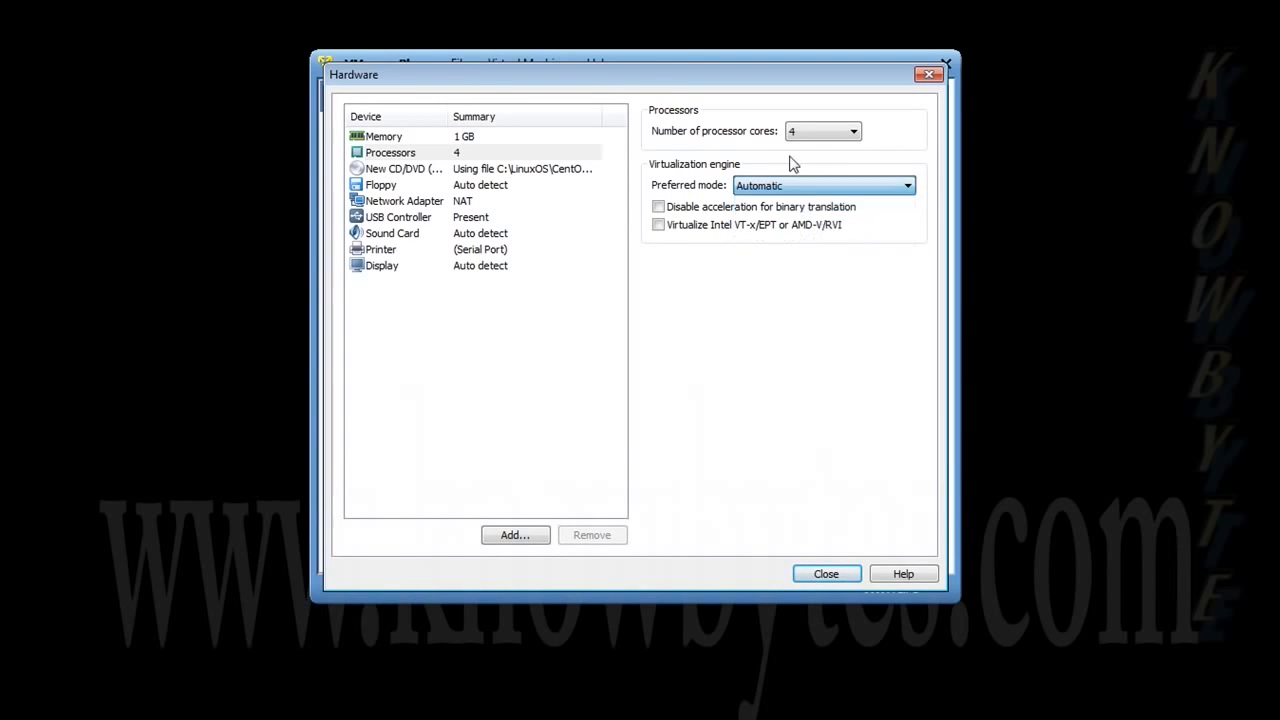
- Set Bridged networking, disable the printer's connect at power on, and create the machine without powering on
click(495, 174)
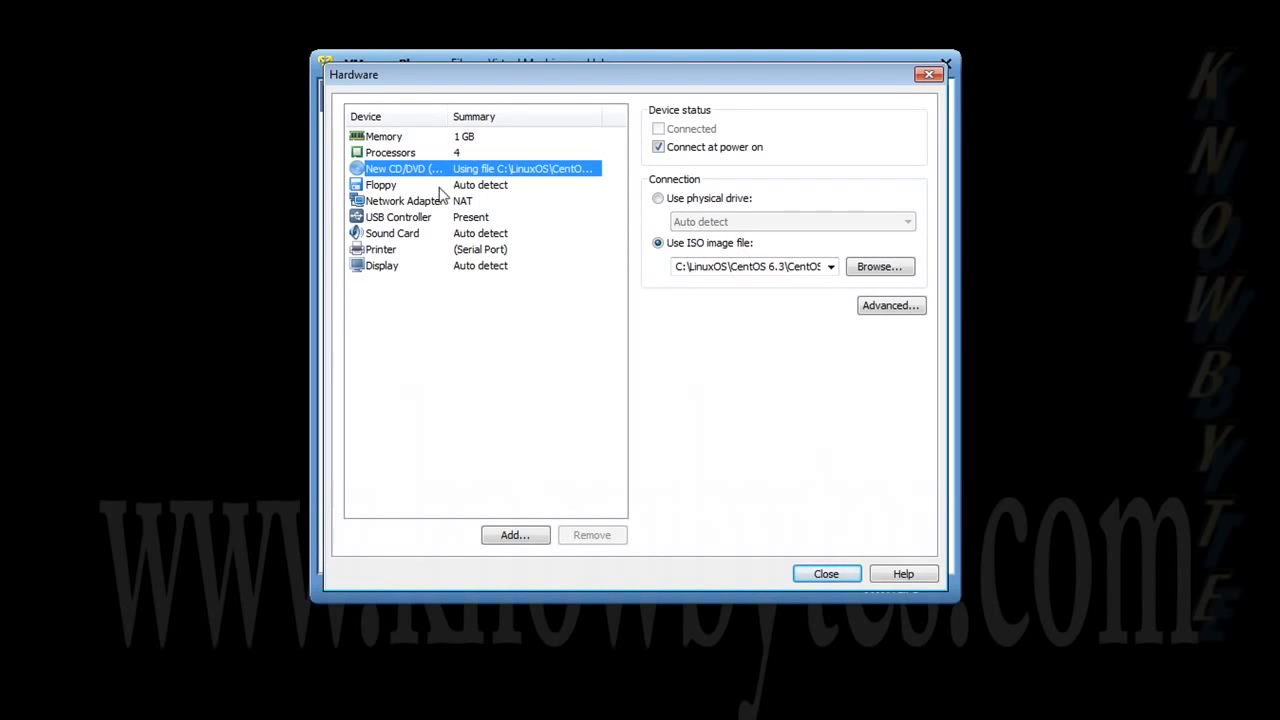
click(497, 189)
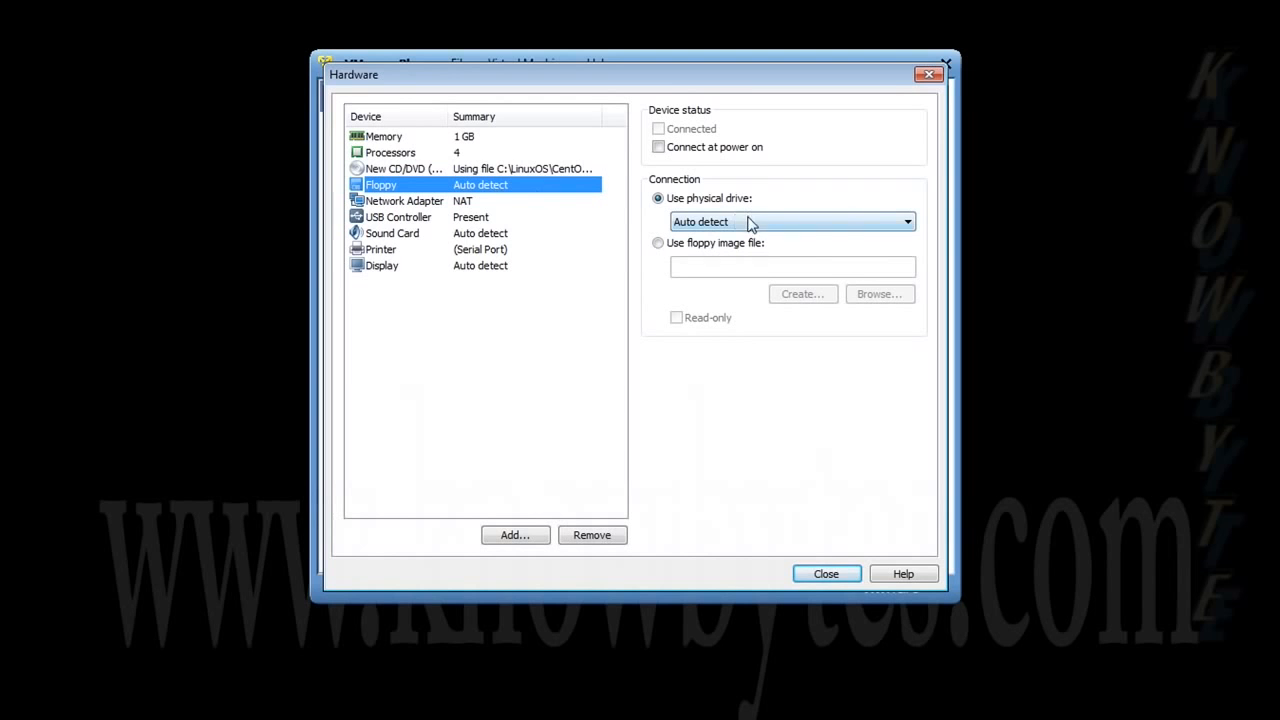
click(458, 203)
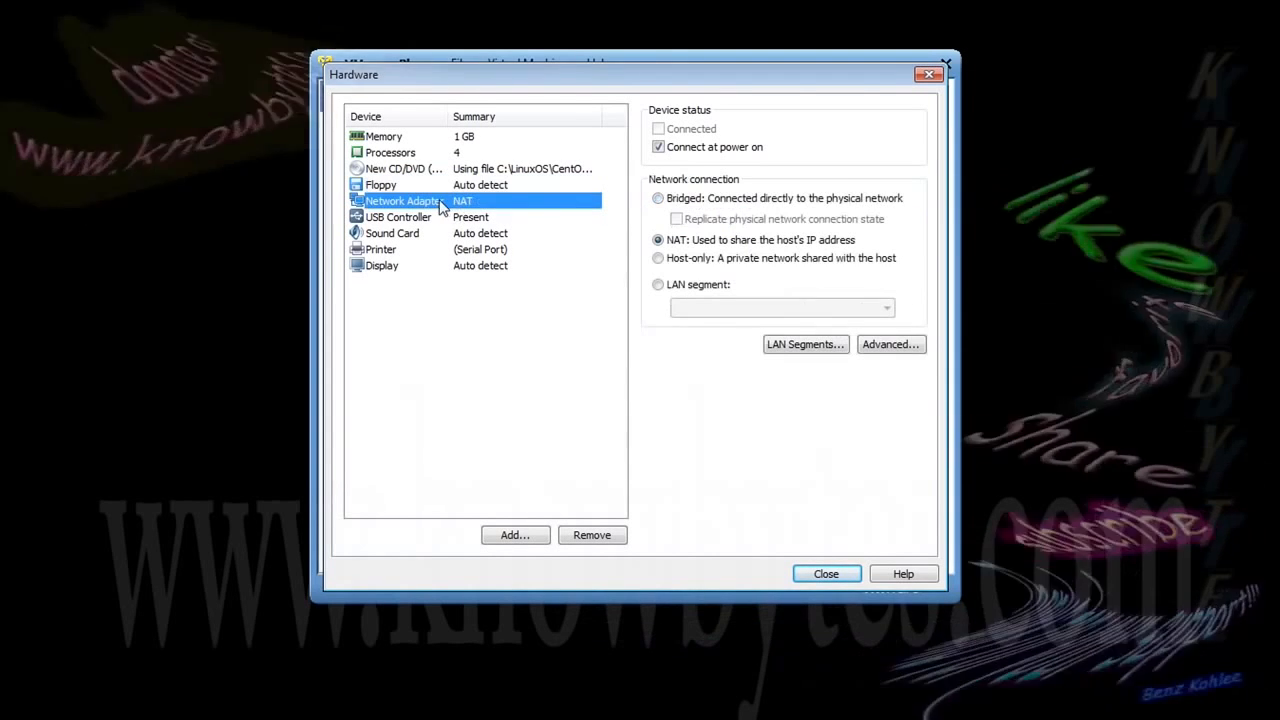
click(659, 200)
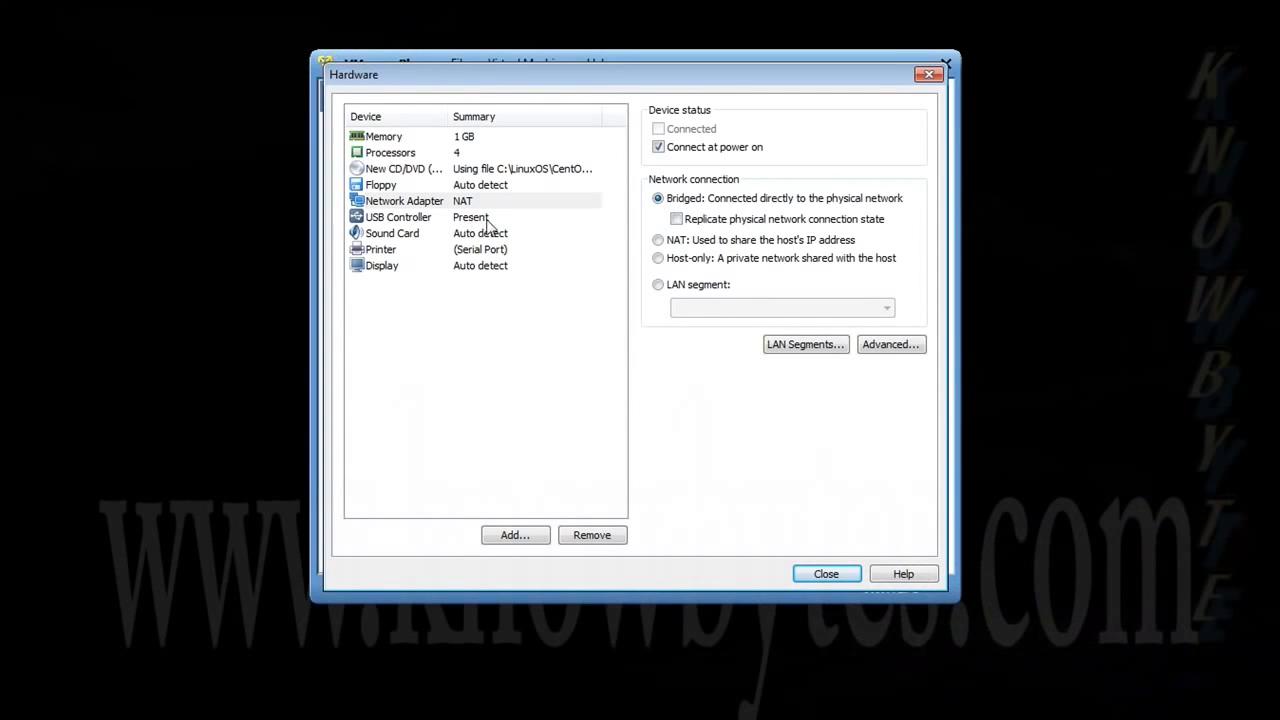
click(500, 252)
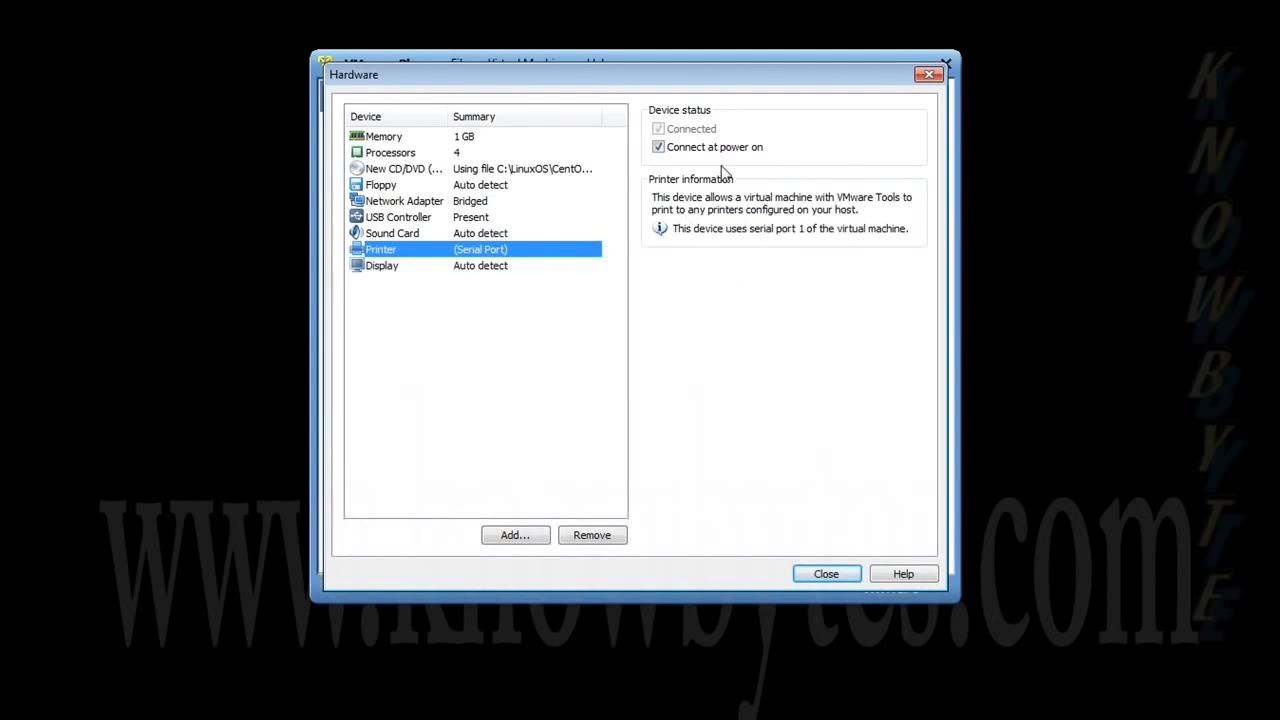
click(658, 147)
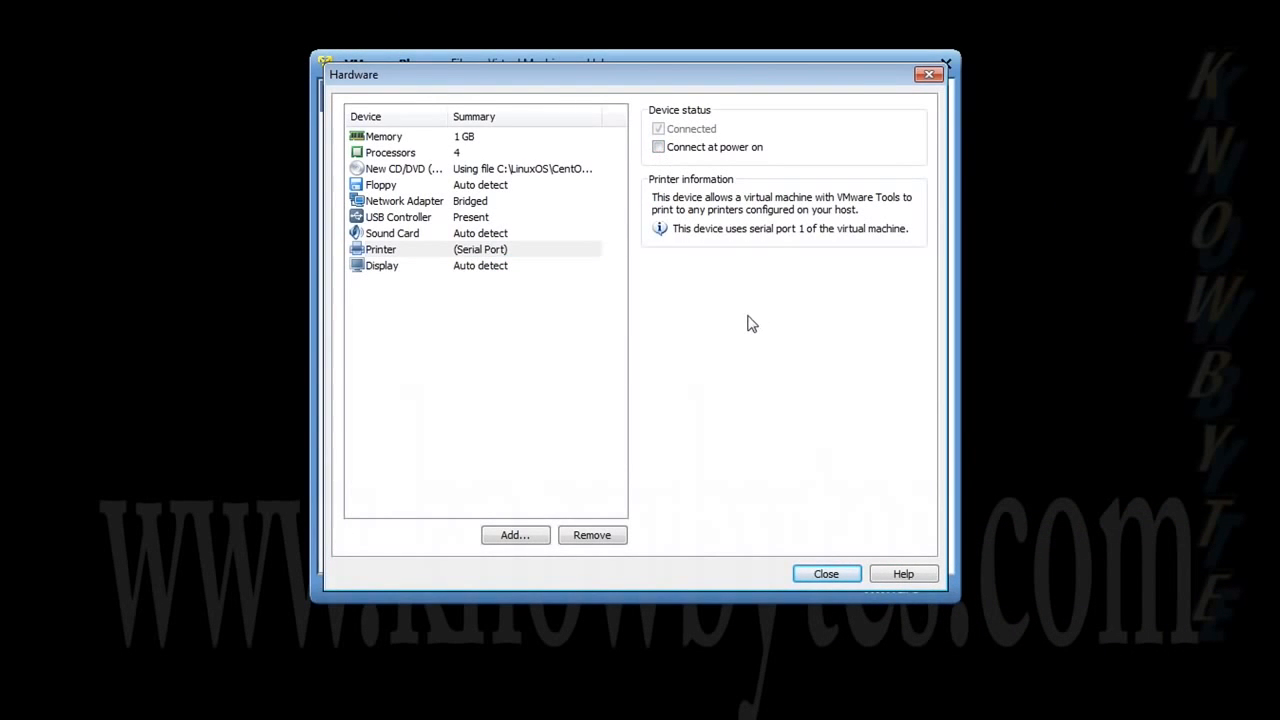
click(827, 574)
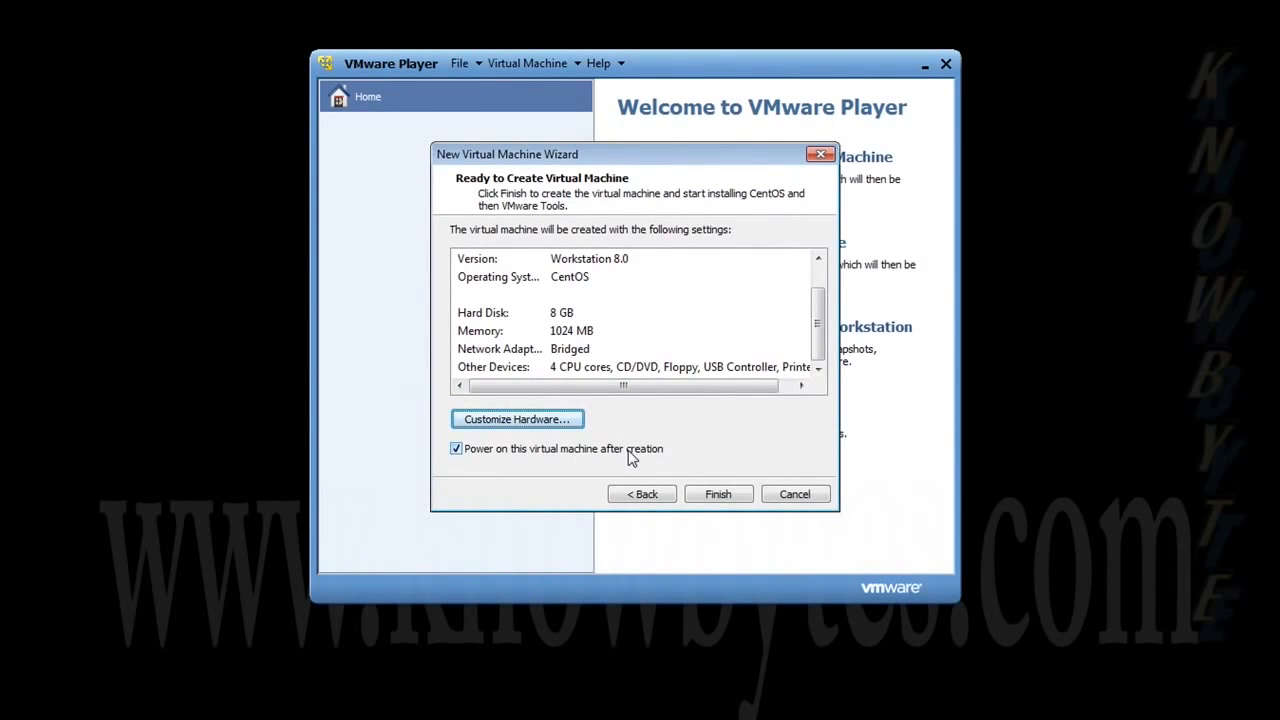
click(480, 452)
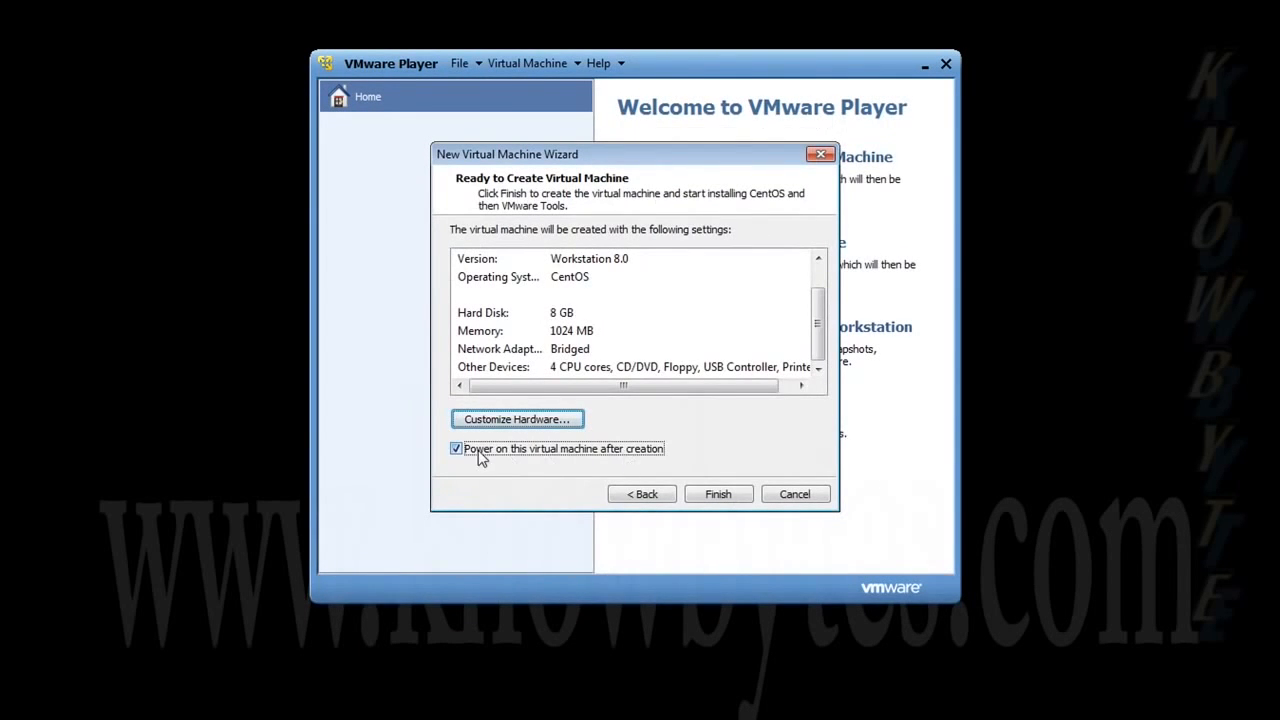
click(716, 496)
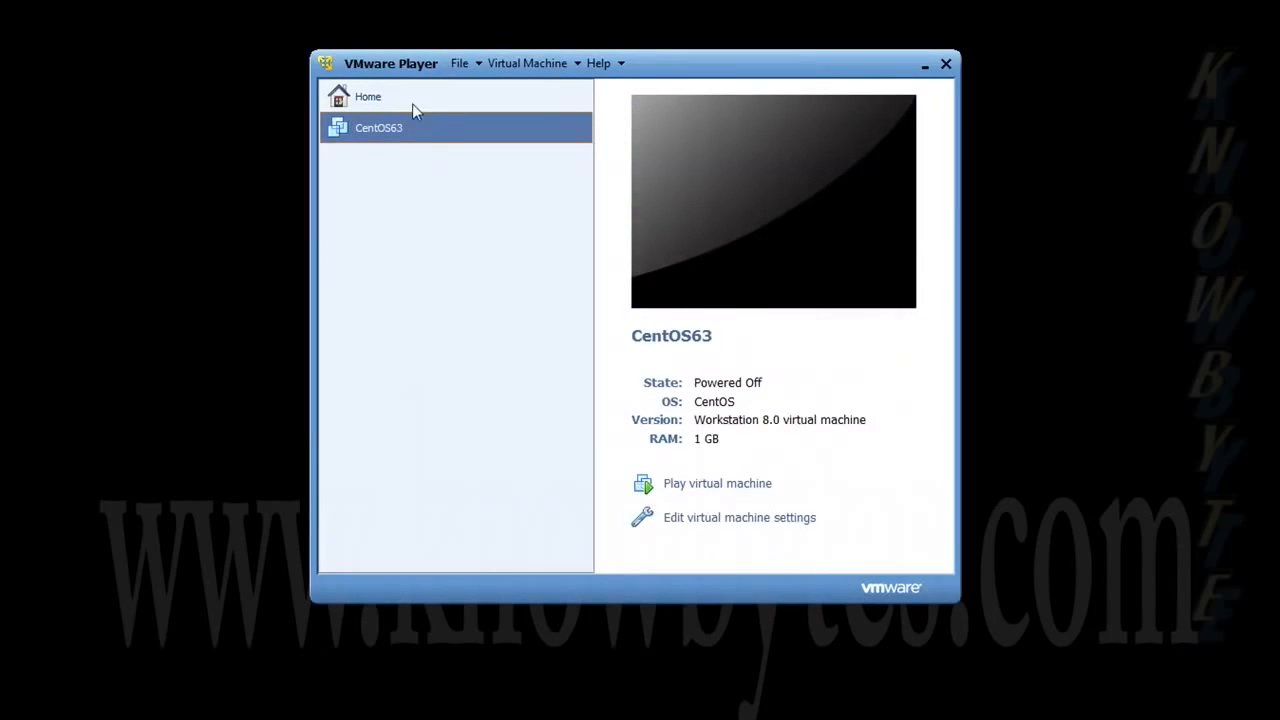
- Switch CD/DVD (IDE) to the physical drive, not connected at power on, then start CentOS63
click(737, 528)
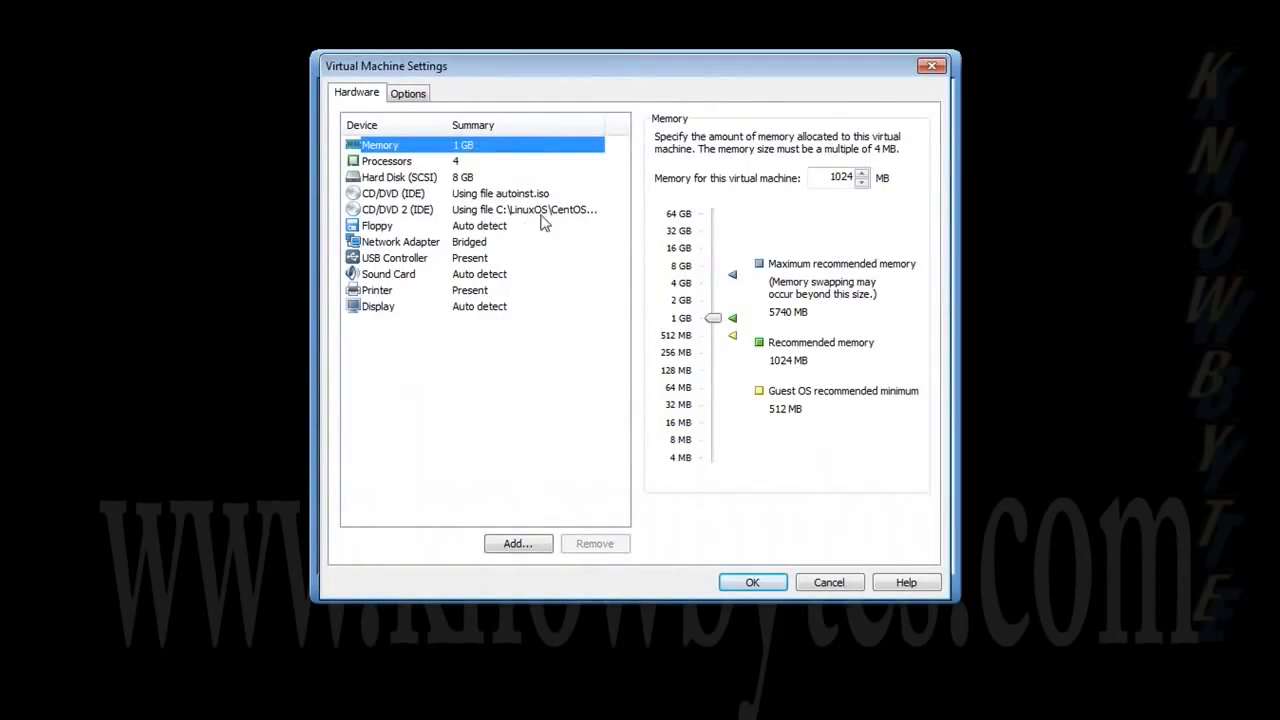
click(515, 197)
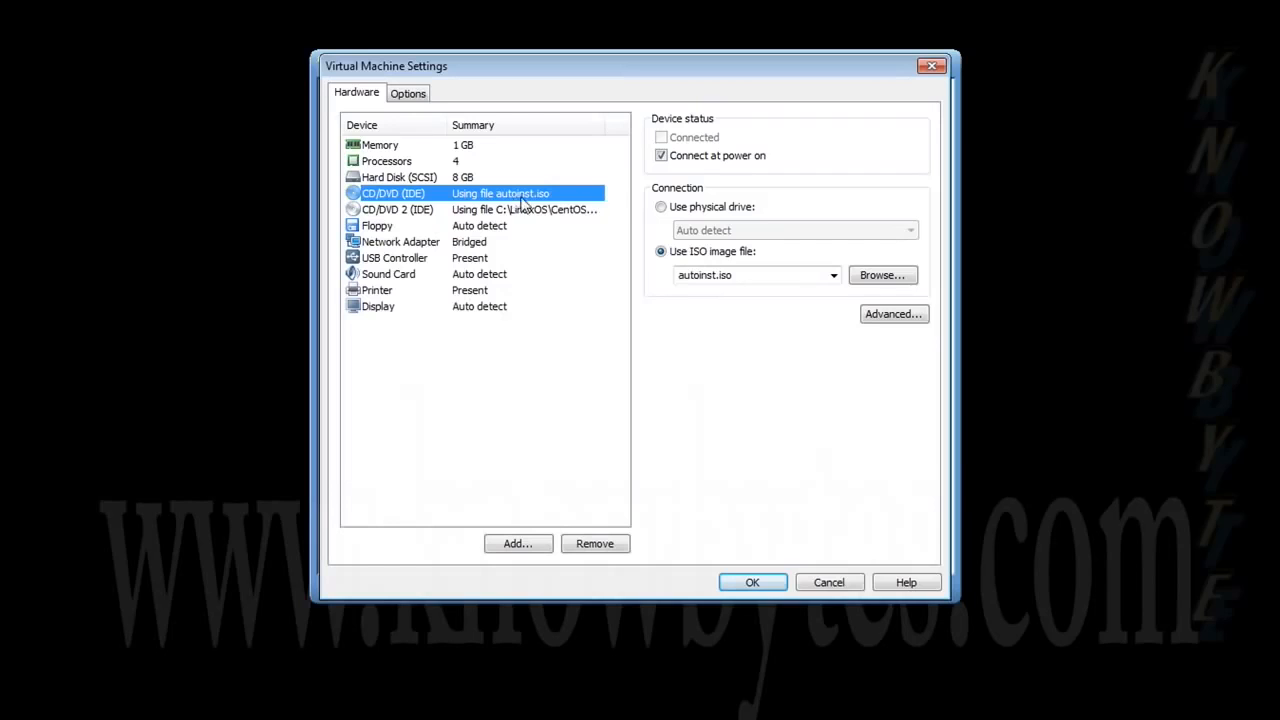
click(661, 156)
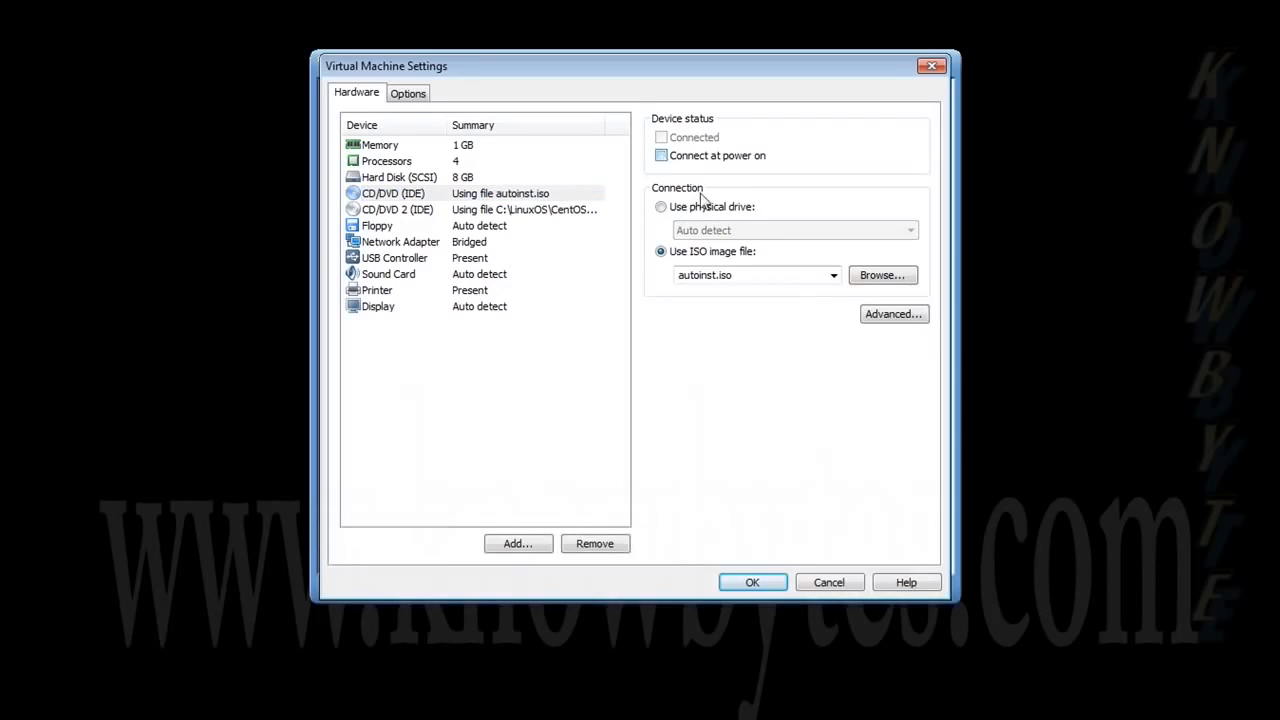
click(661, 207)
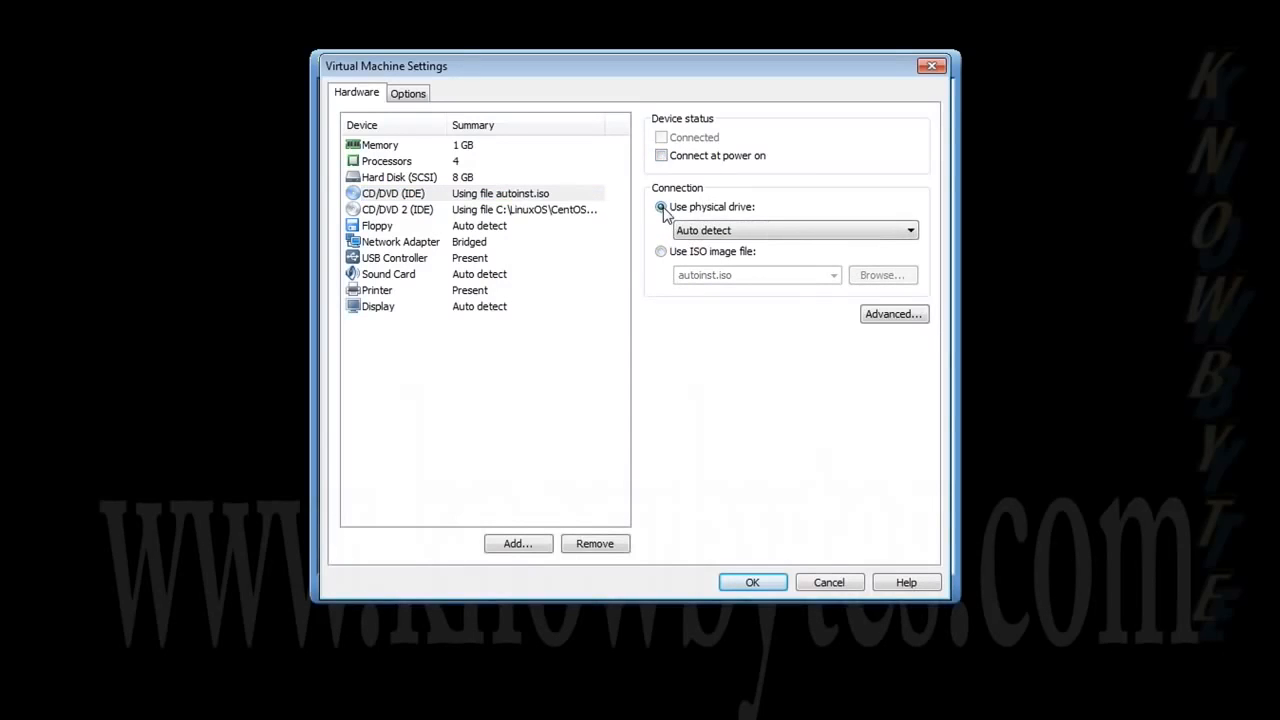
click(765, 580)
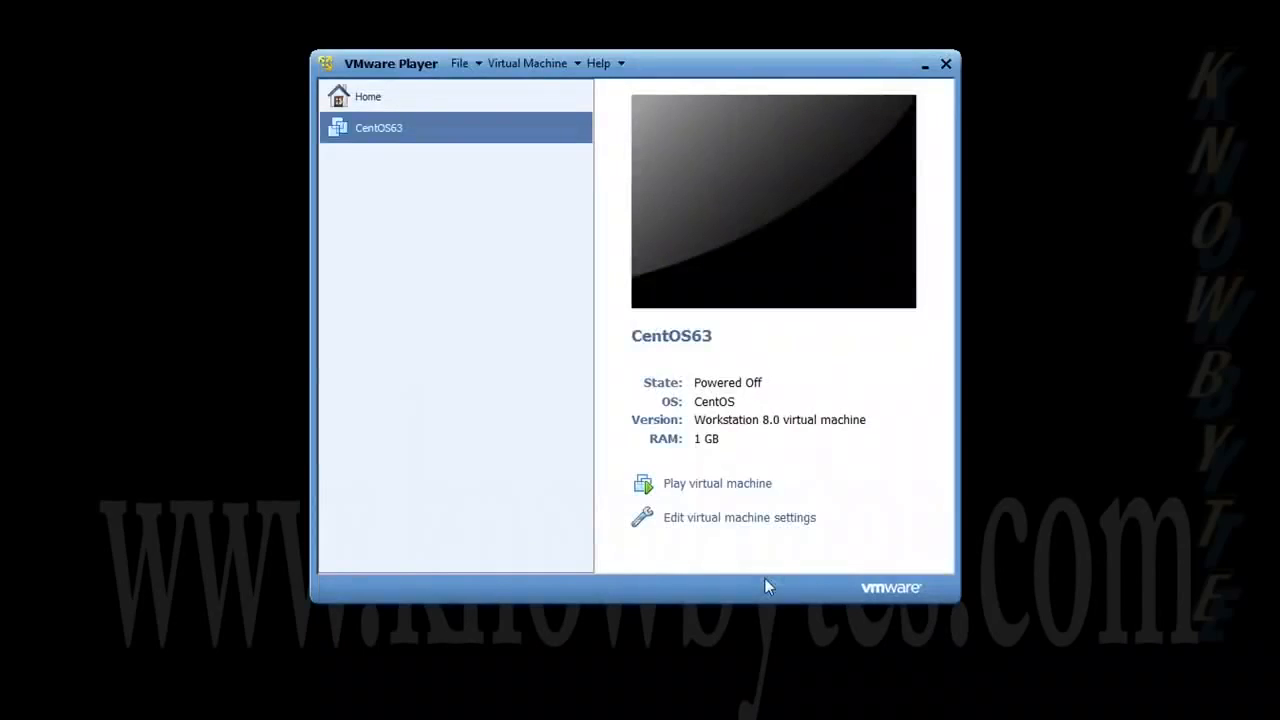
click(753, 488)
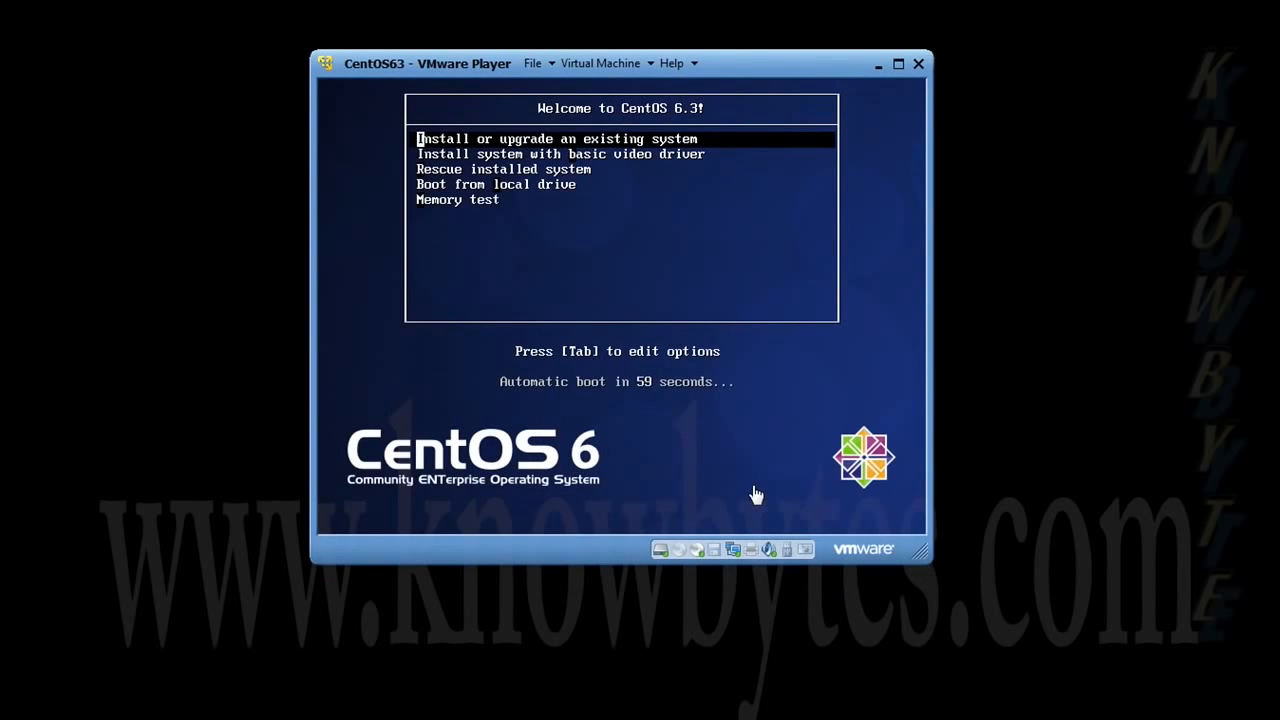
- Halt the boot countdown, browse the menu entries, and launch 'Install or upgrade an existing system'
click(786, 364)
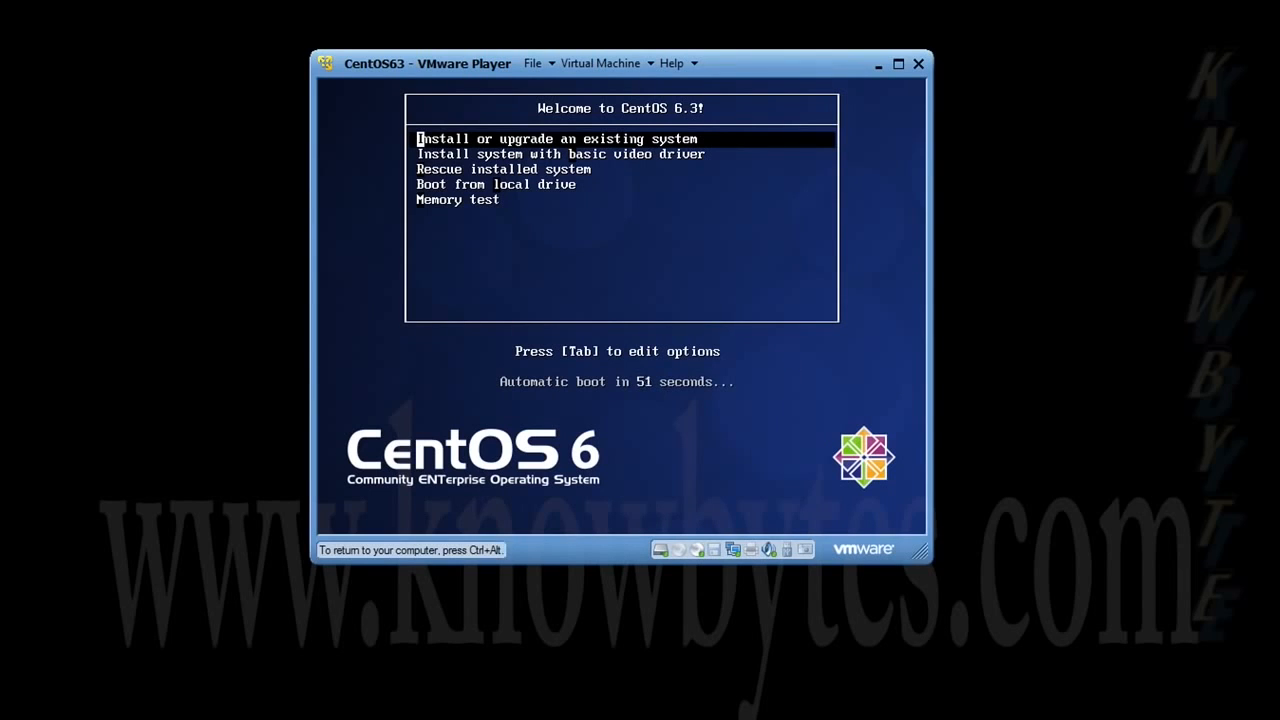
key(Down)
key(Down)
key(Down)
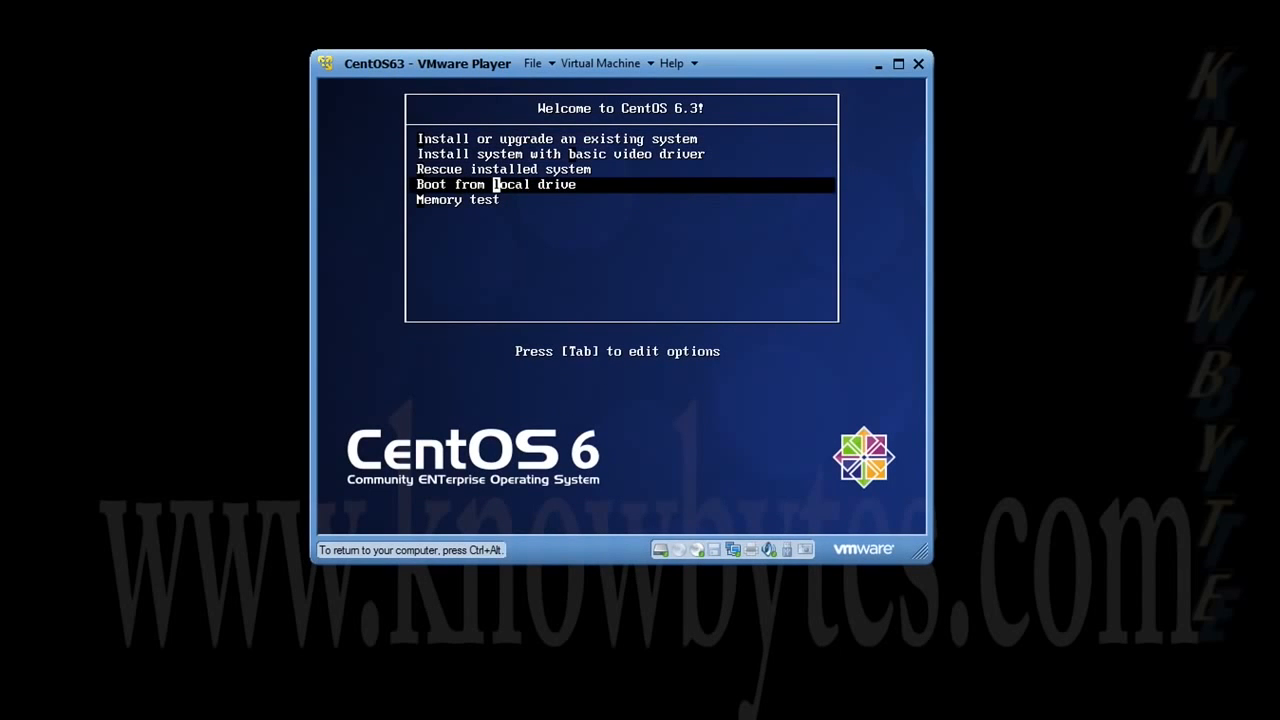
key(Up)
key(Up)
key(Up)
key(Down)
key(Down)
key(Down)
key(Down)
key(Up)
key(Up)
key(Up)
key(Up)
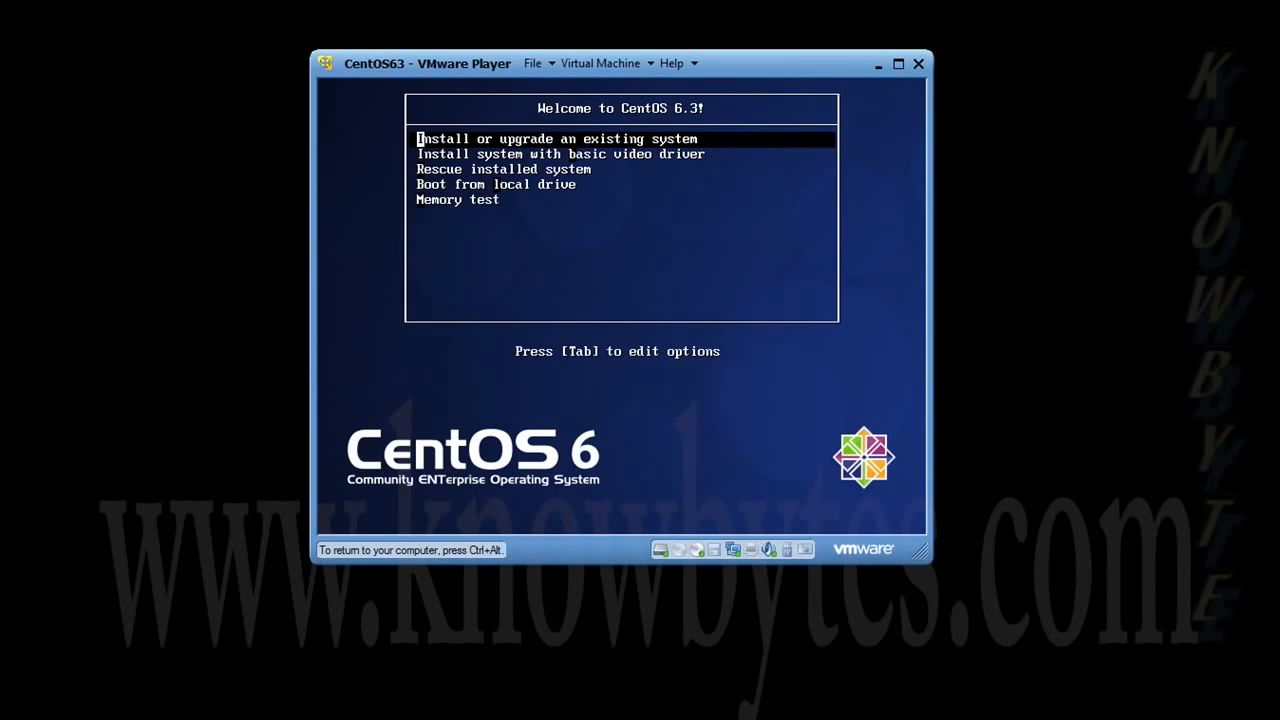
key(Down)
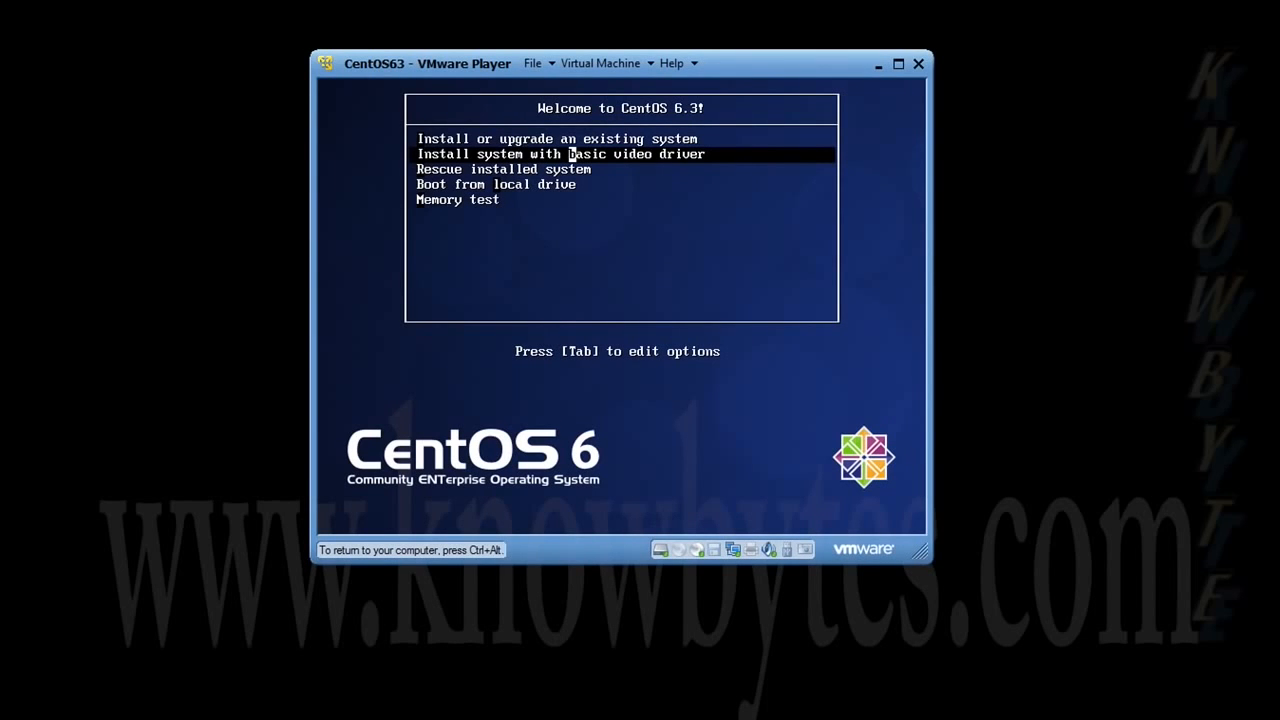
key(Down)
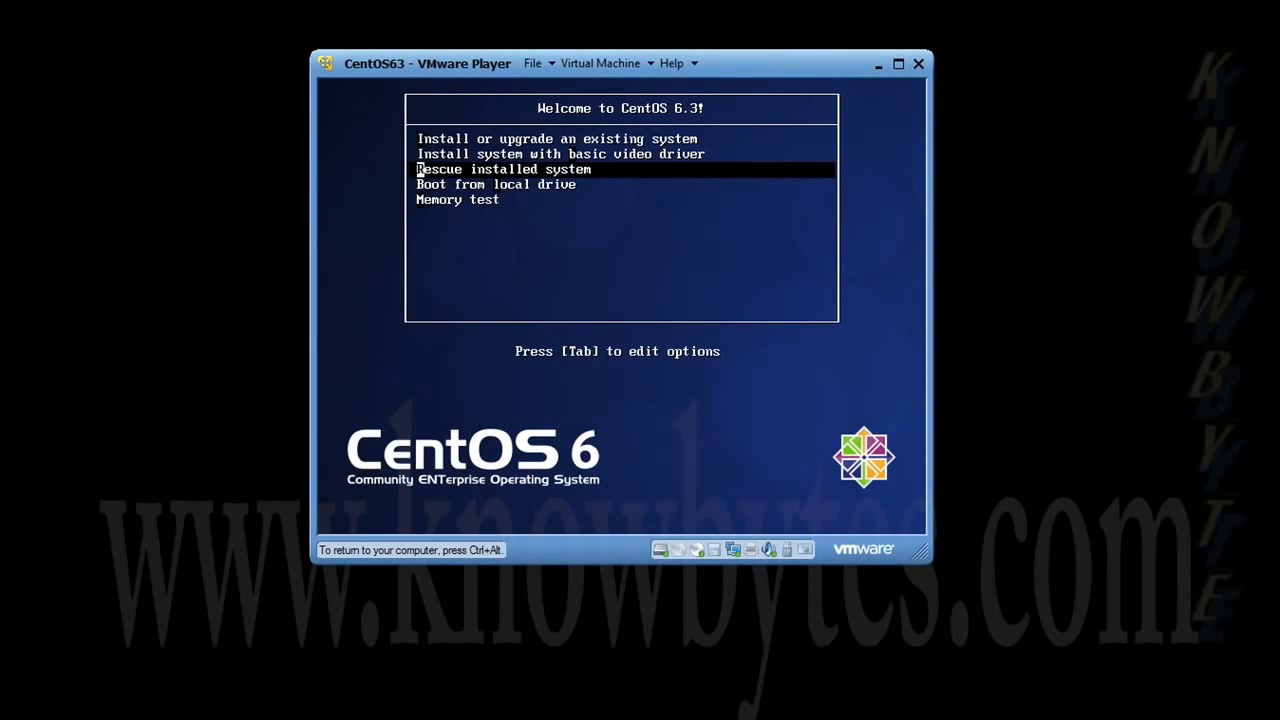
key(Down)
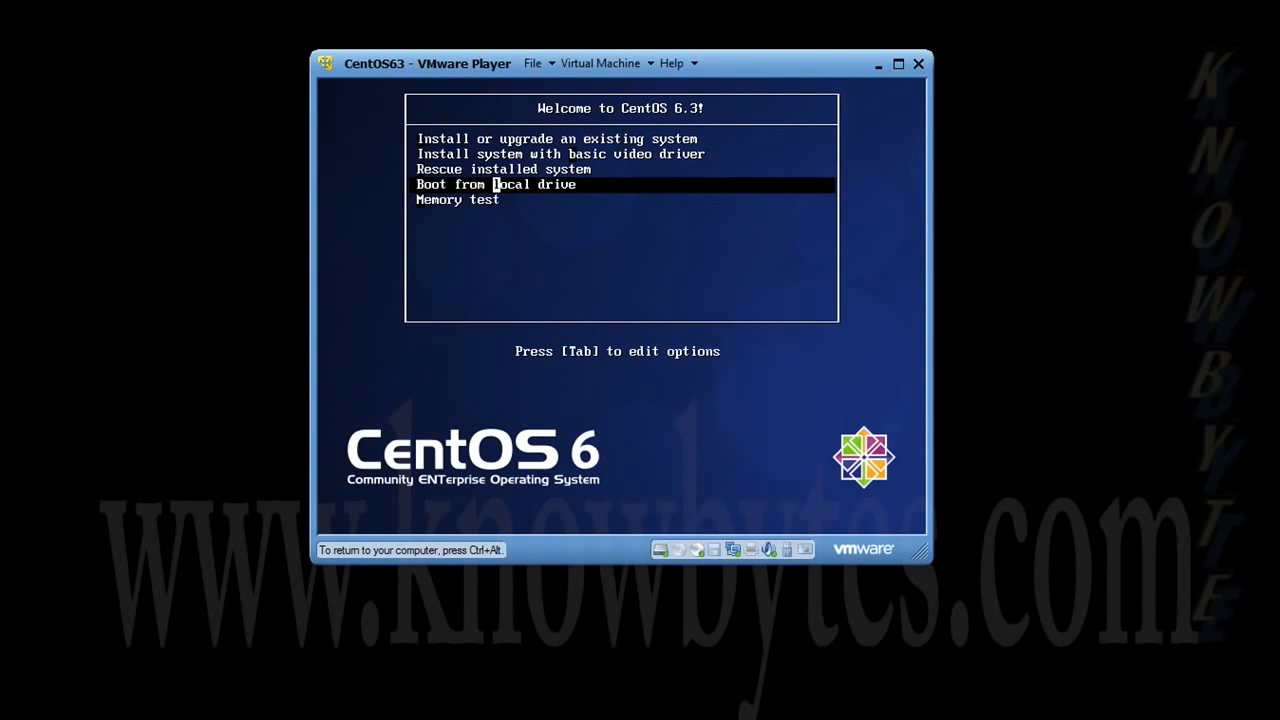
key(Down)
key(Up)
key(Up)
key(Up)
key(Up)
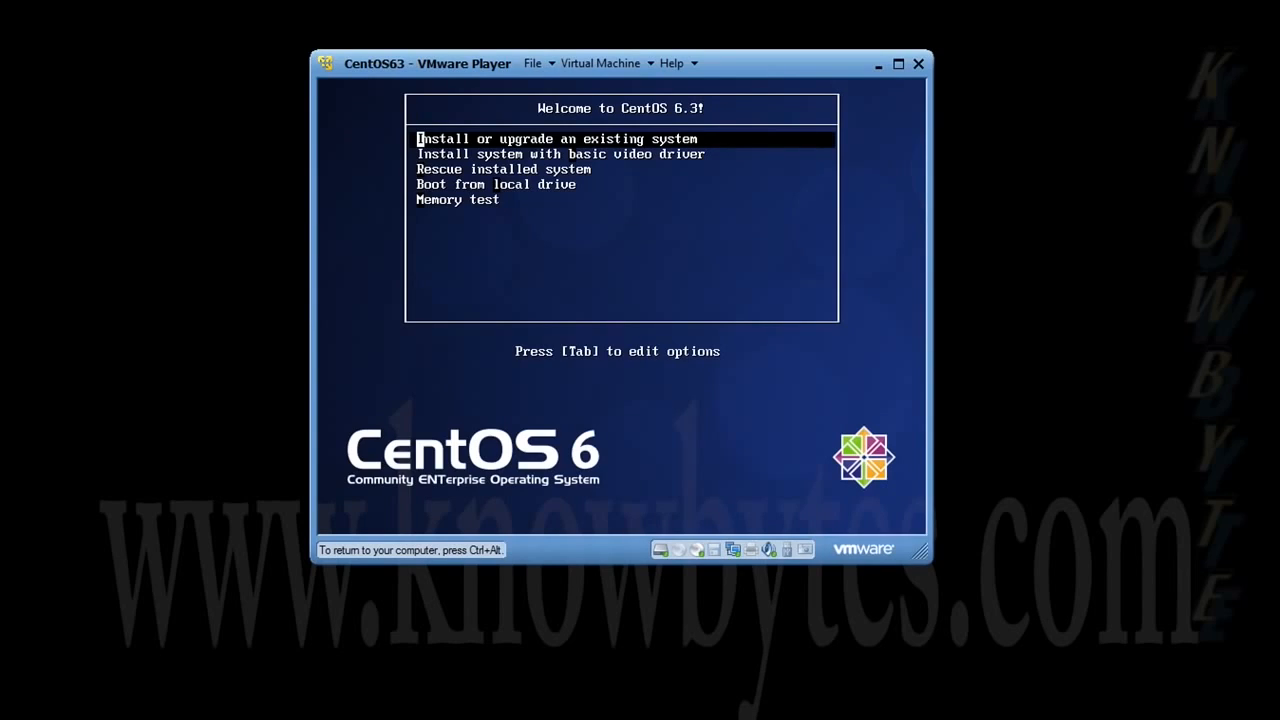
key(Return)
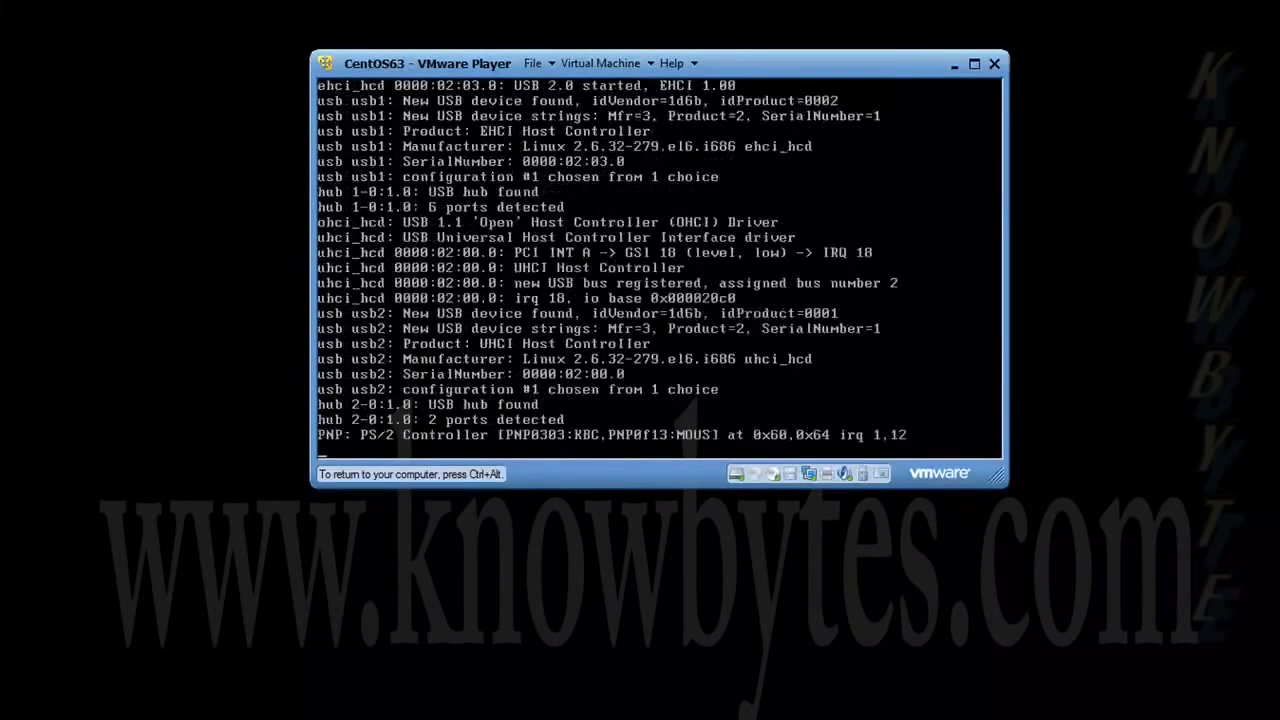
- Choose Skip in the Disc Found dialog so the media test is bypassed
key(ctrl+alt)
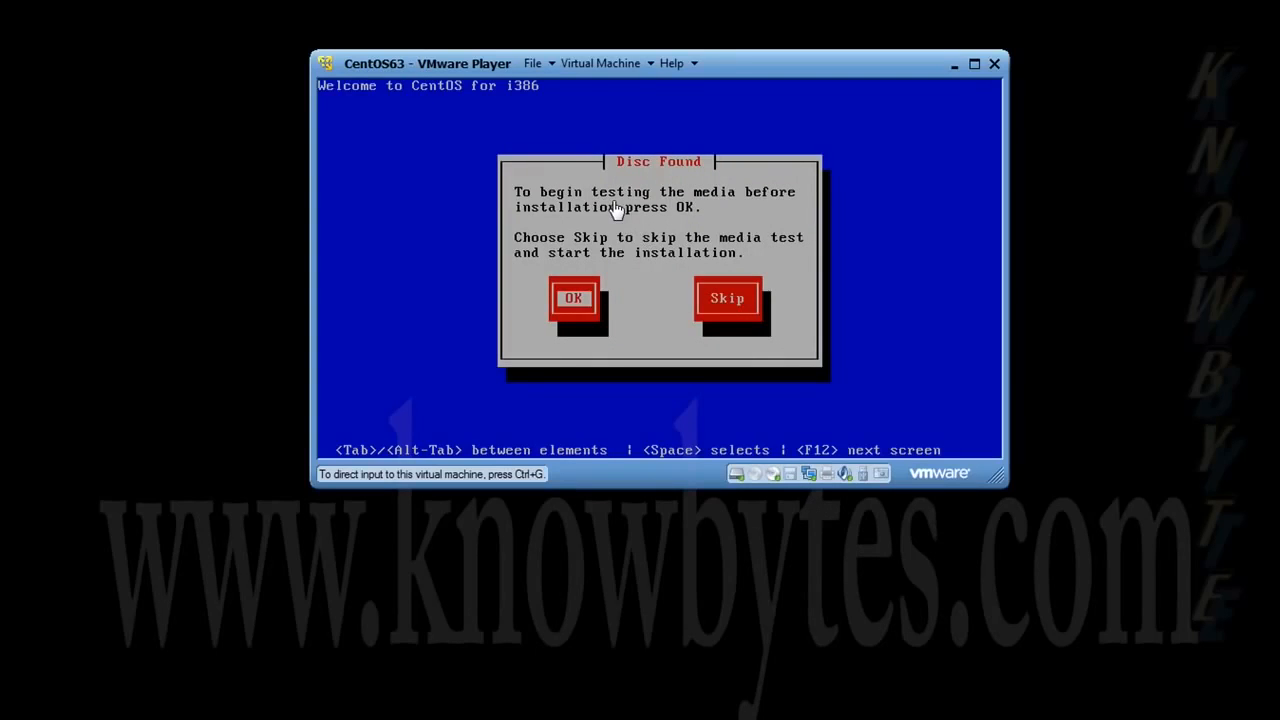
click(598, 254)
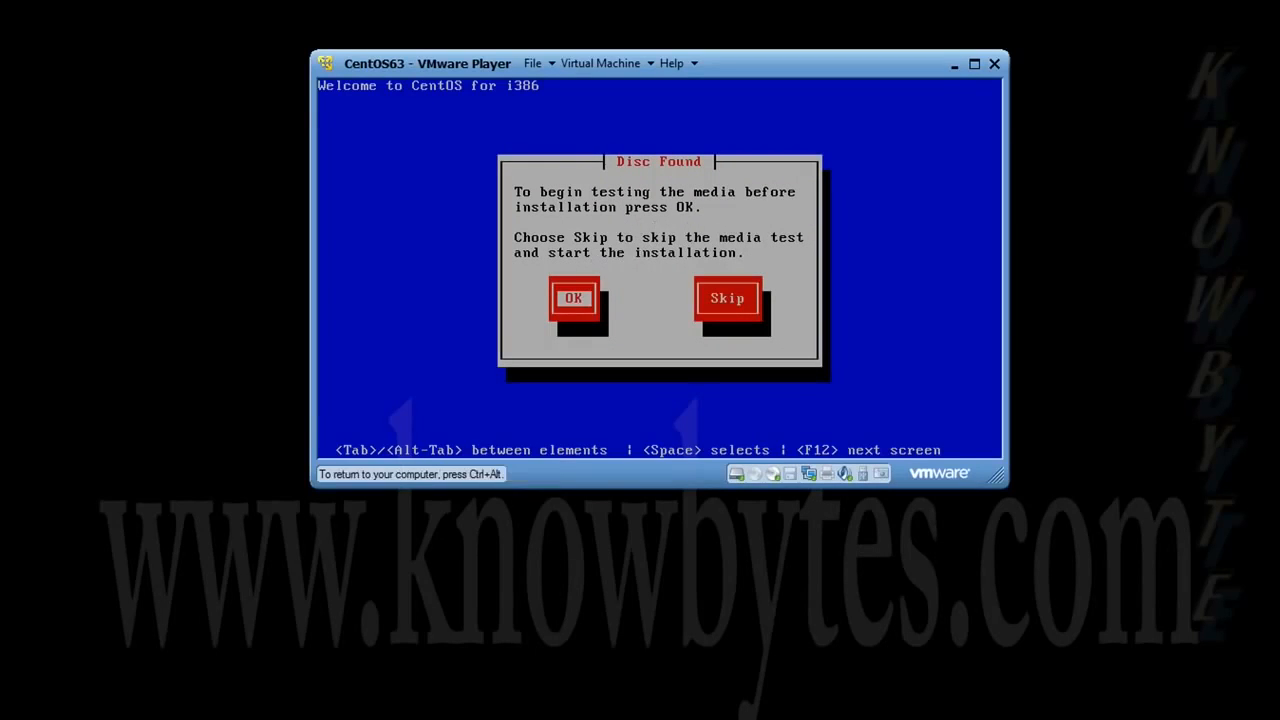
key(Tab)
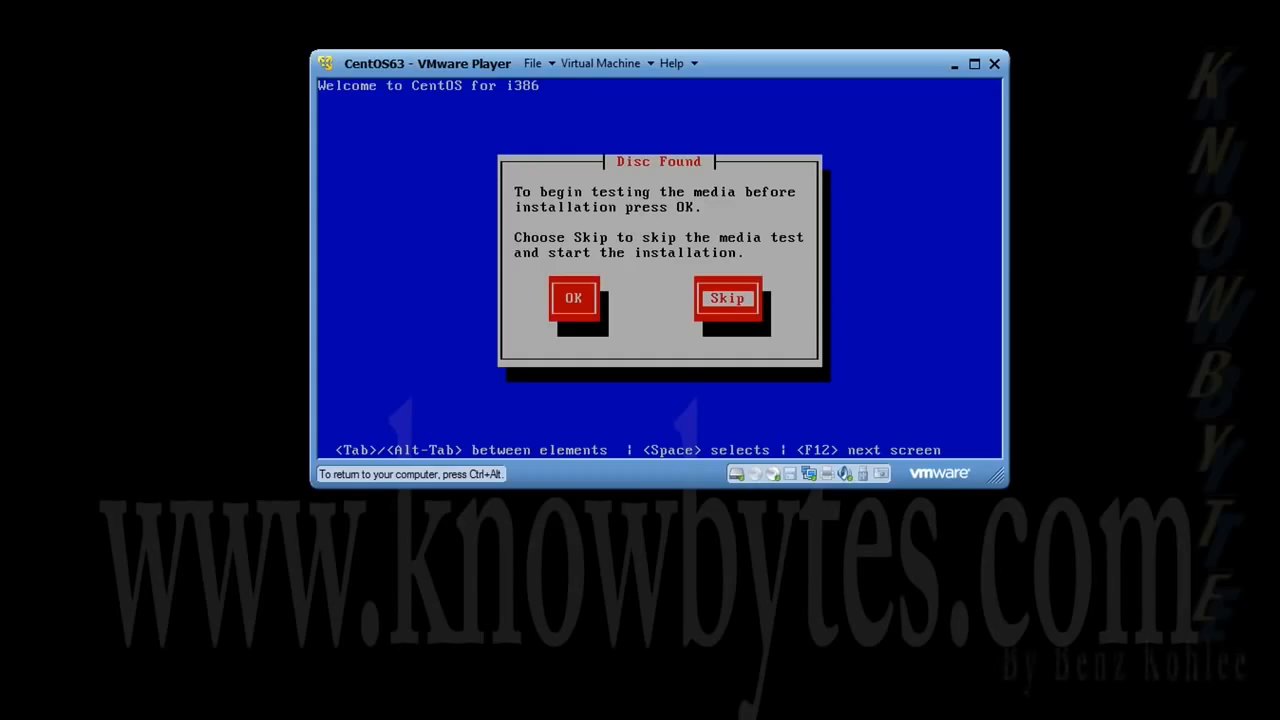
key(Return)
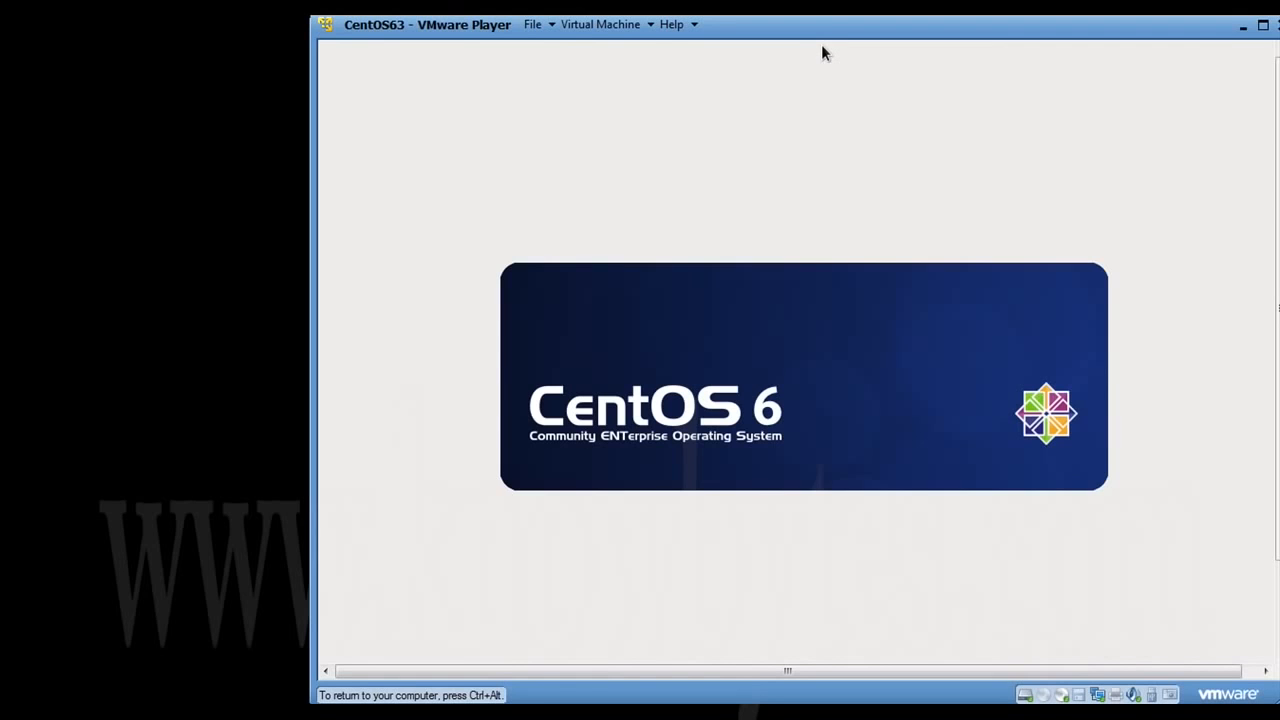
- Move the VMware Player window and widen it on both sides to fit the installer
key(ctrl+alt)
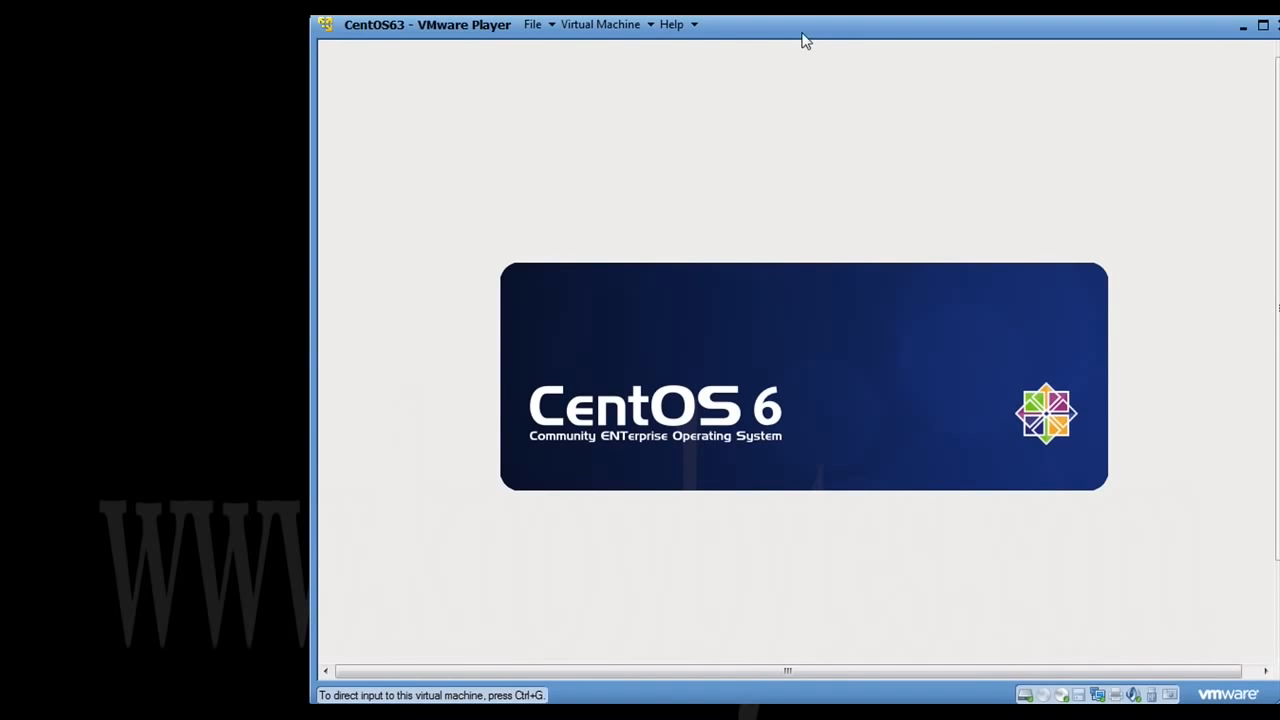
drag(793, 38, 719, 37)
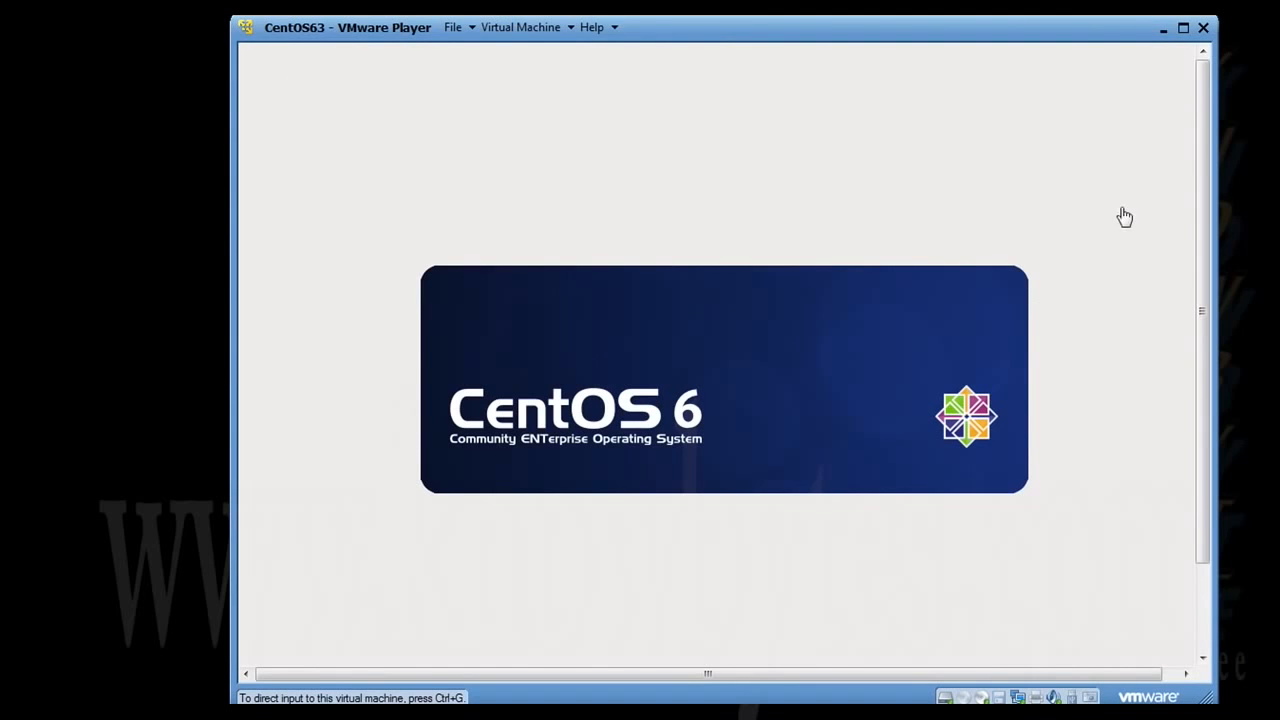
drag(1201, 130, 1193, 340)
drag(1025, 674, 1110, 675)
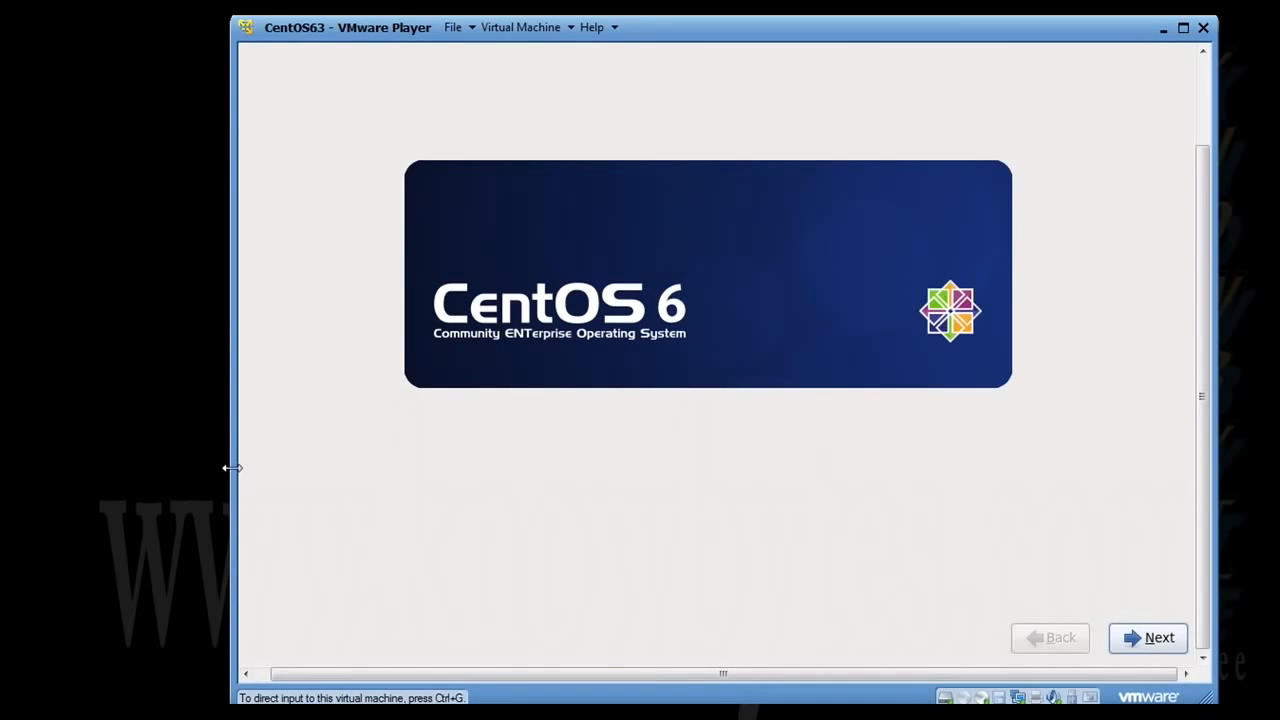
drag(231, 467, 163, 467)
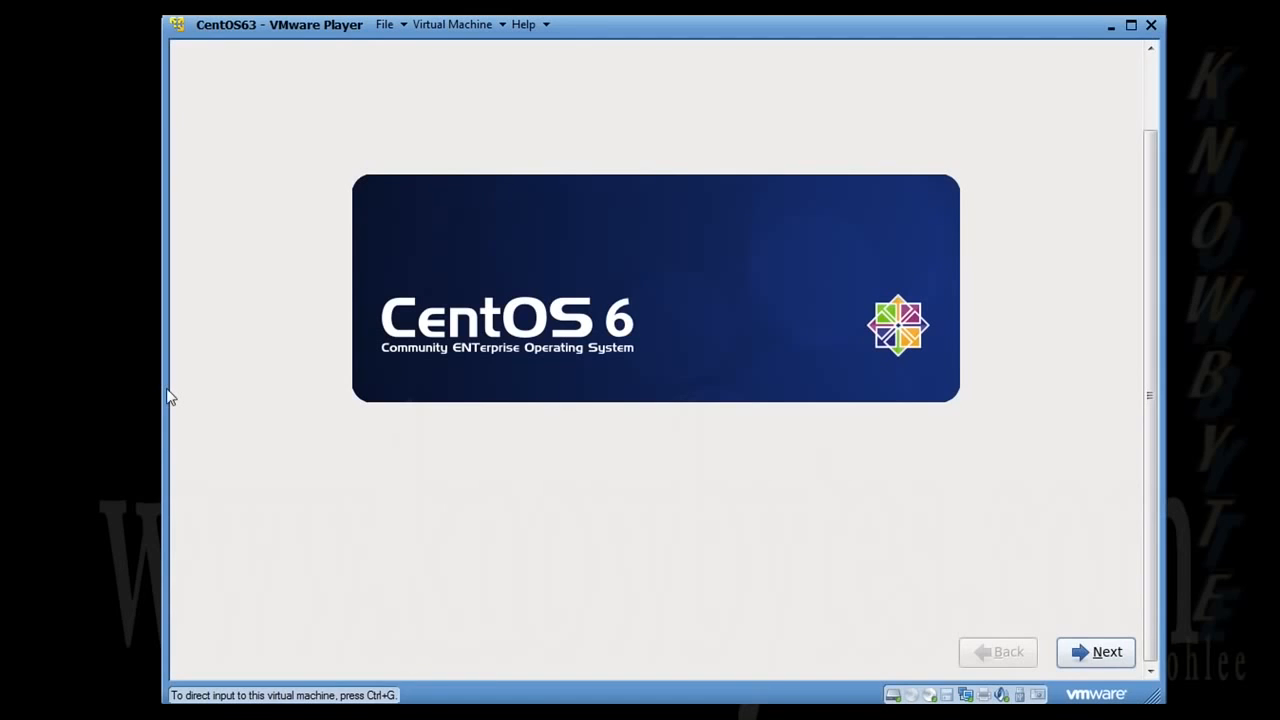
drag(164, 390, 55, 390)
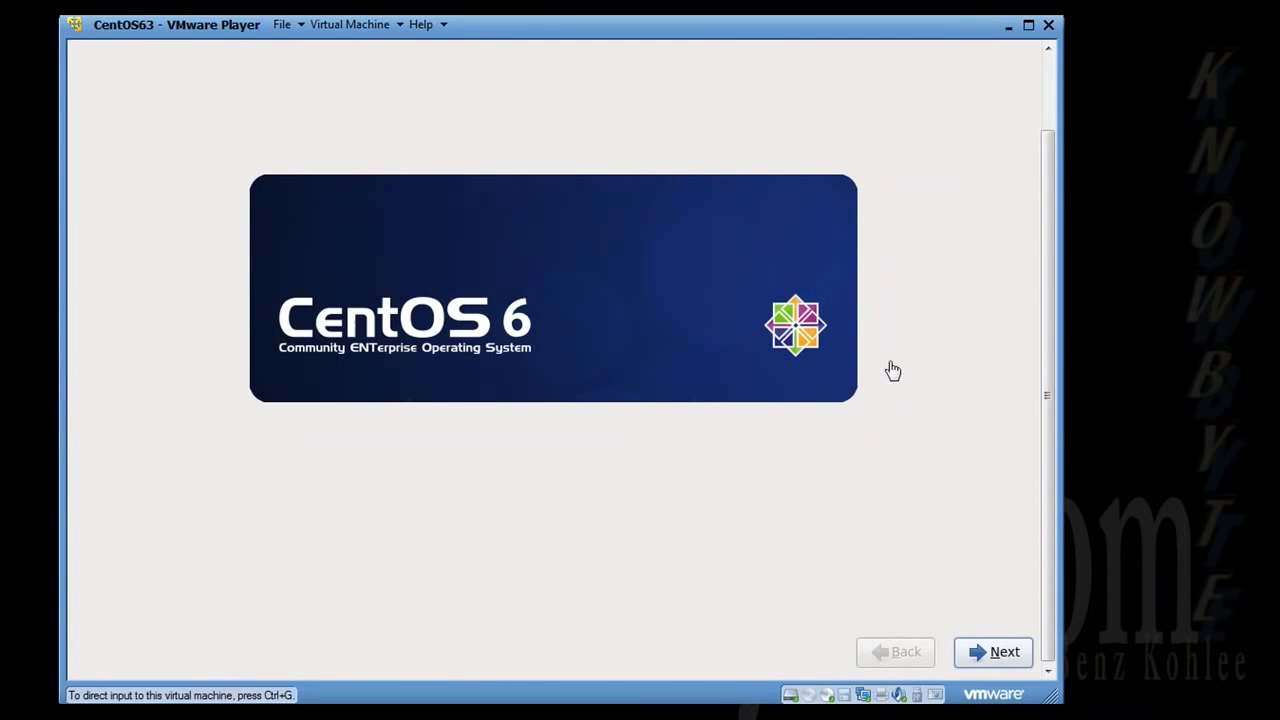
drag(1064, 391, 1155, 393)
drag(934, 32, 970, 34)
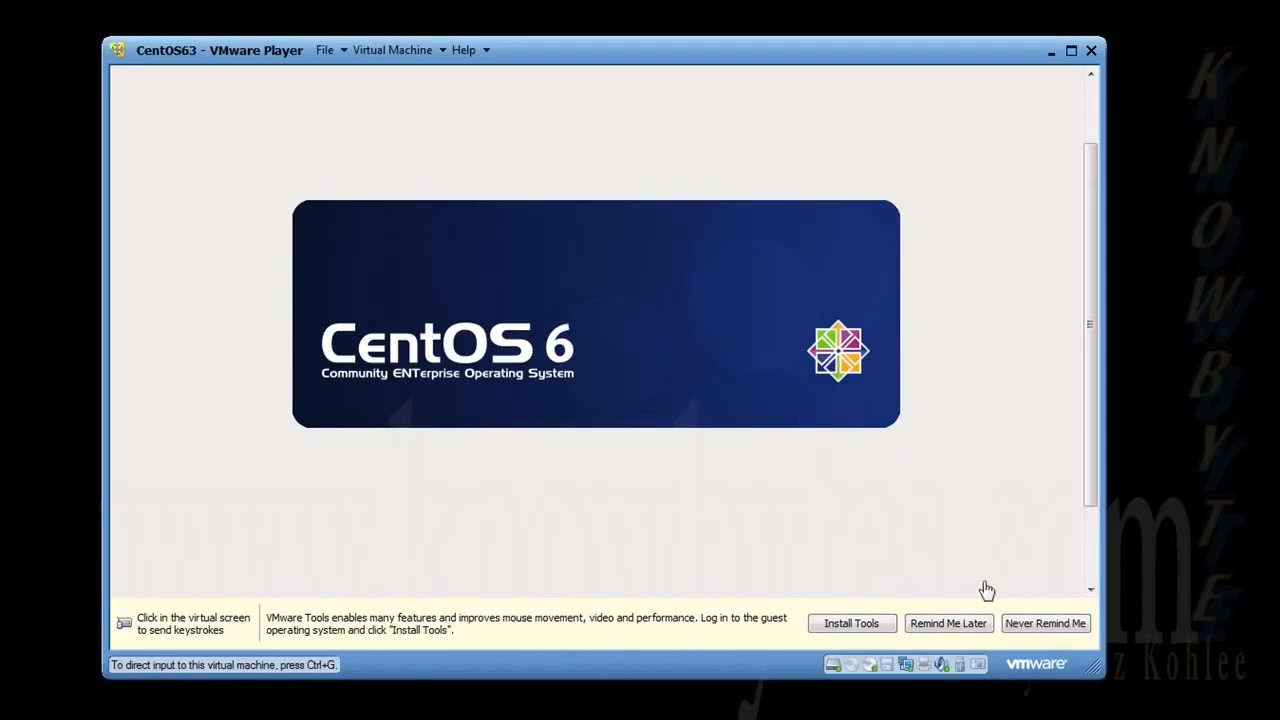
- Dismiss the VMware Tools reminder with Remind Me Later and make the window taller
click(961, 625)
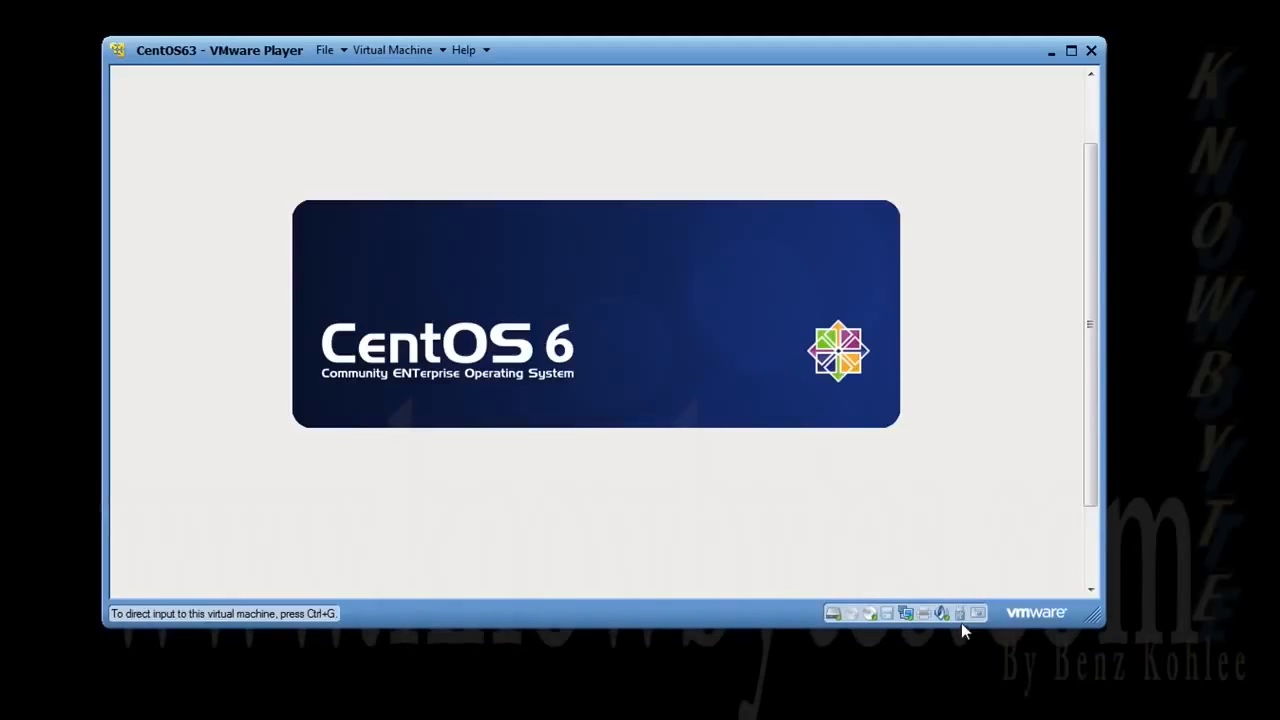
drag(763, 626, 758, 697)
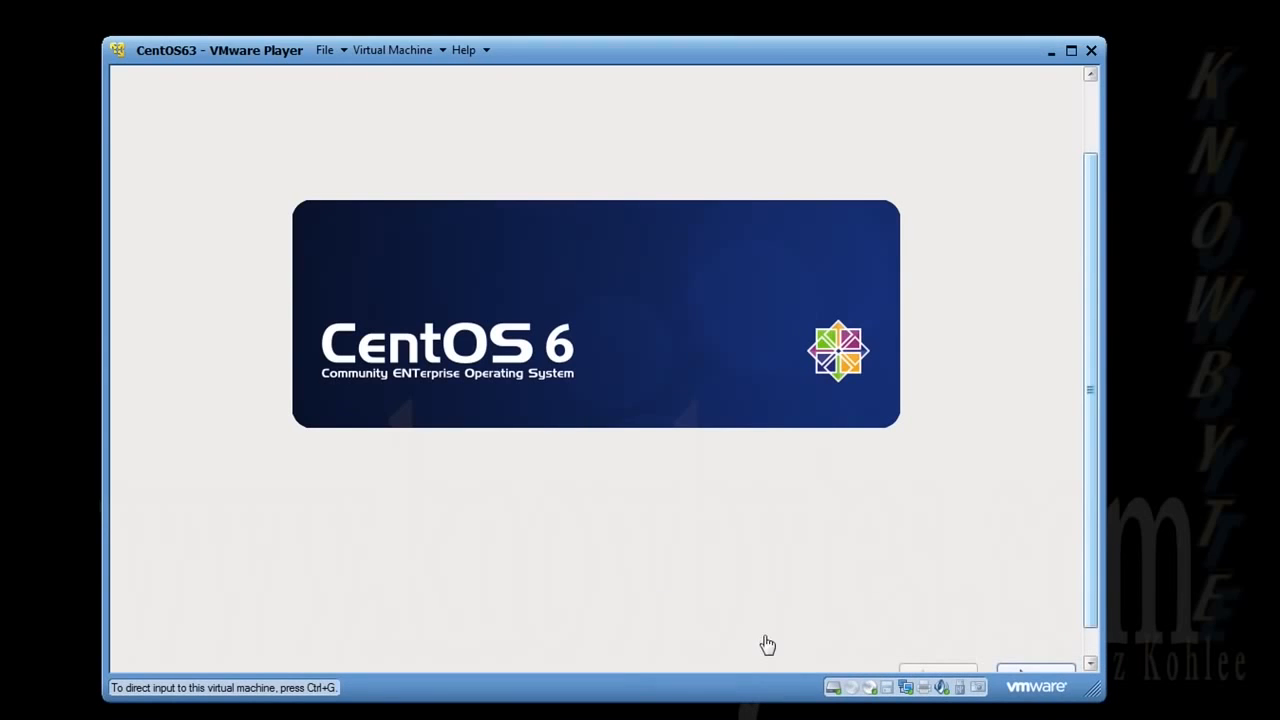
drag(755, 40, 755, 21)
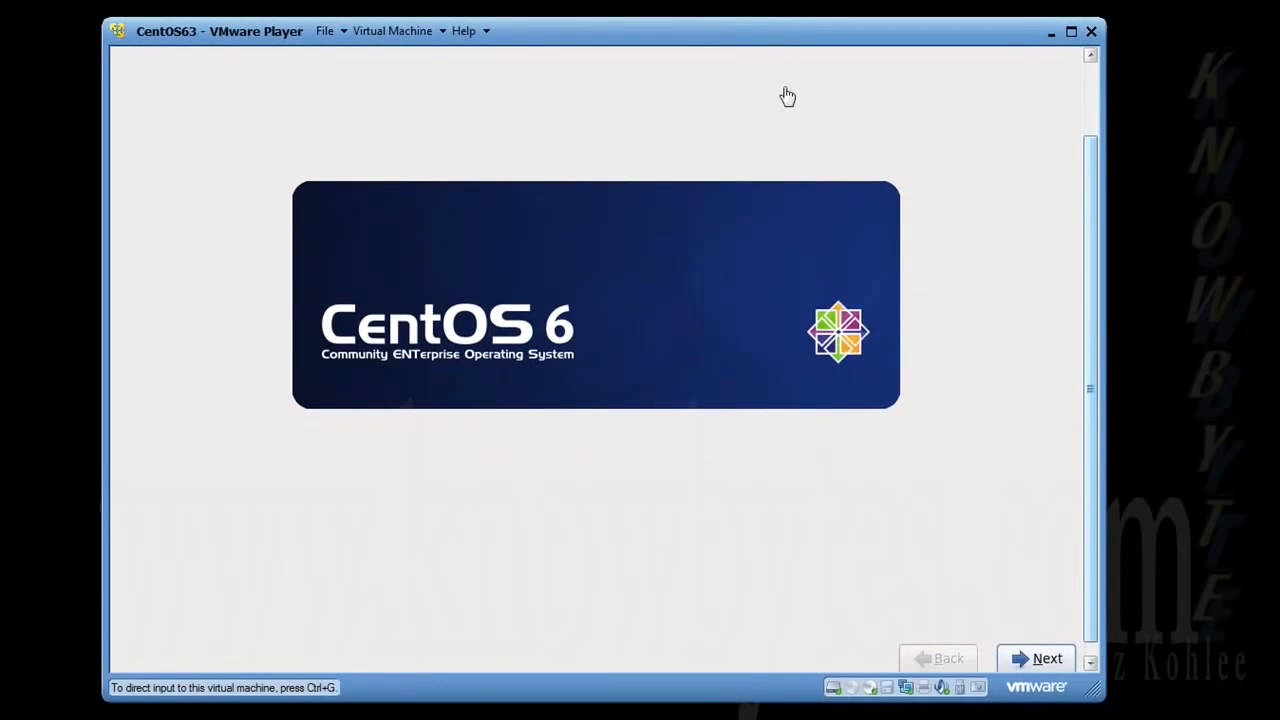
drag(1091, 575, 1091, 613)
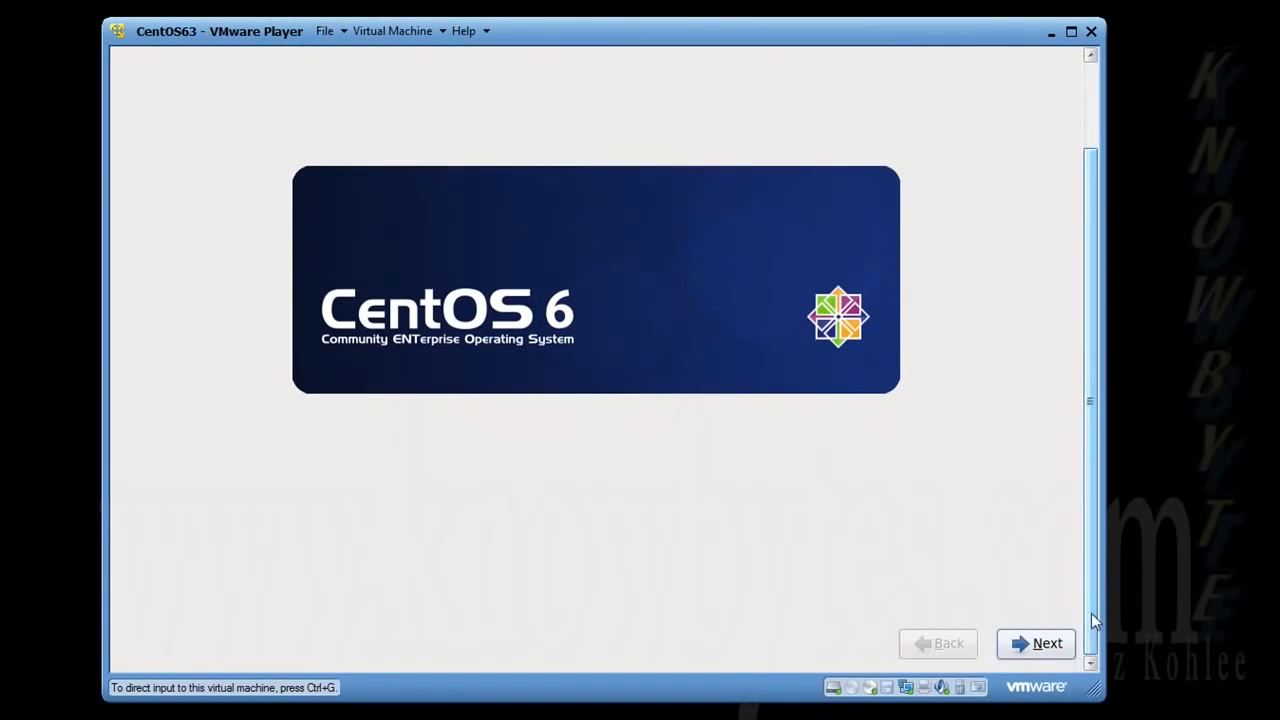
- Advance past the welcome splash, accepting English as language and U.S. English keyboard
click(1037, 650)
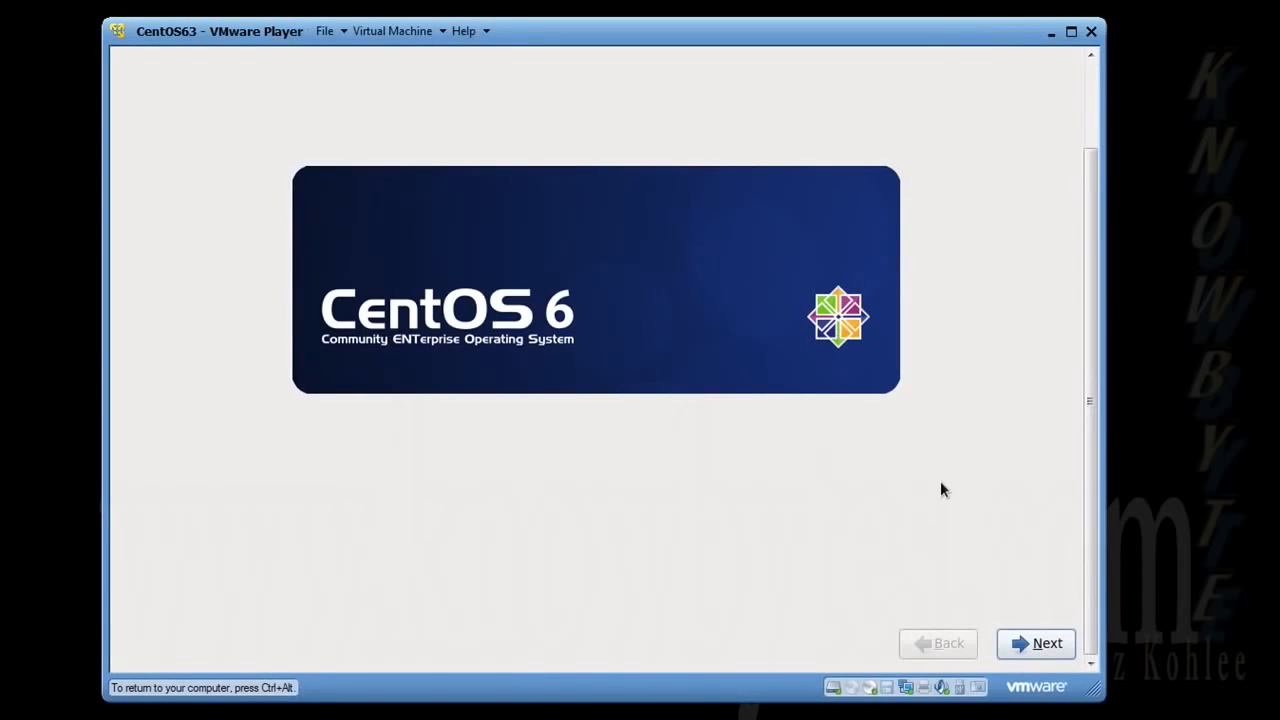
click(1026, 649)
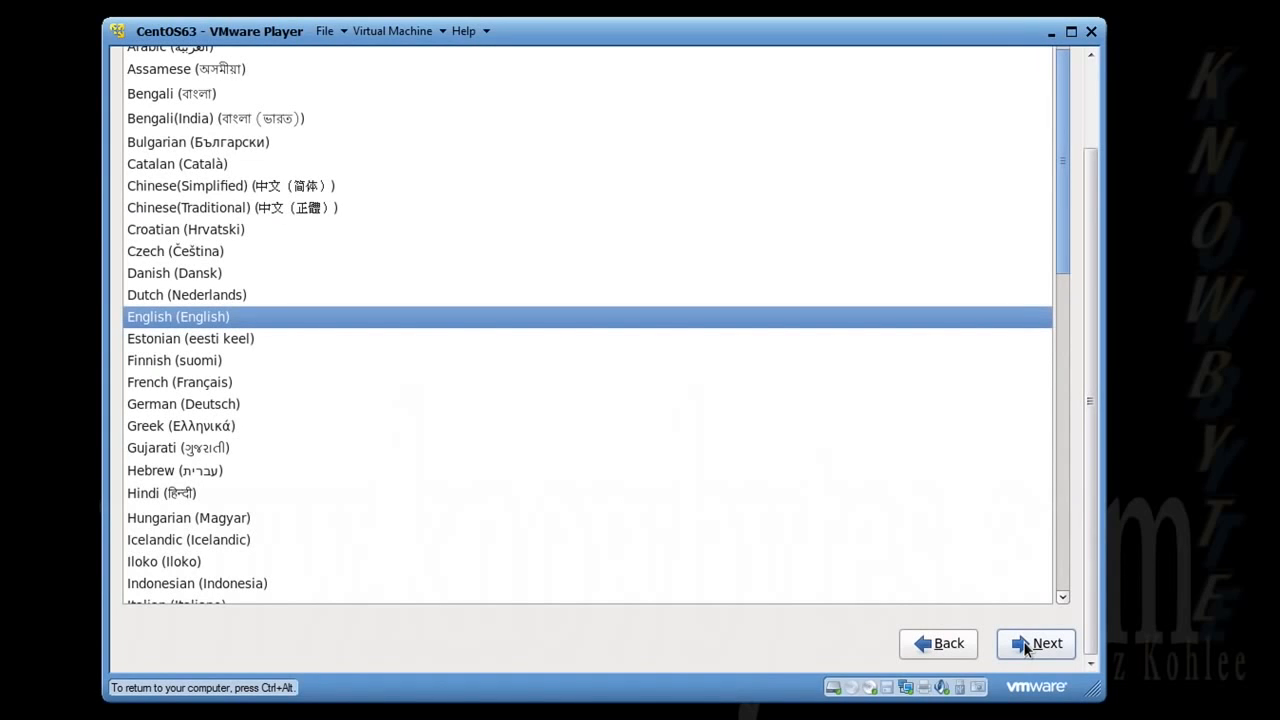
click(1026, 649)
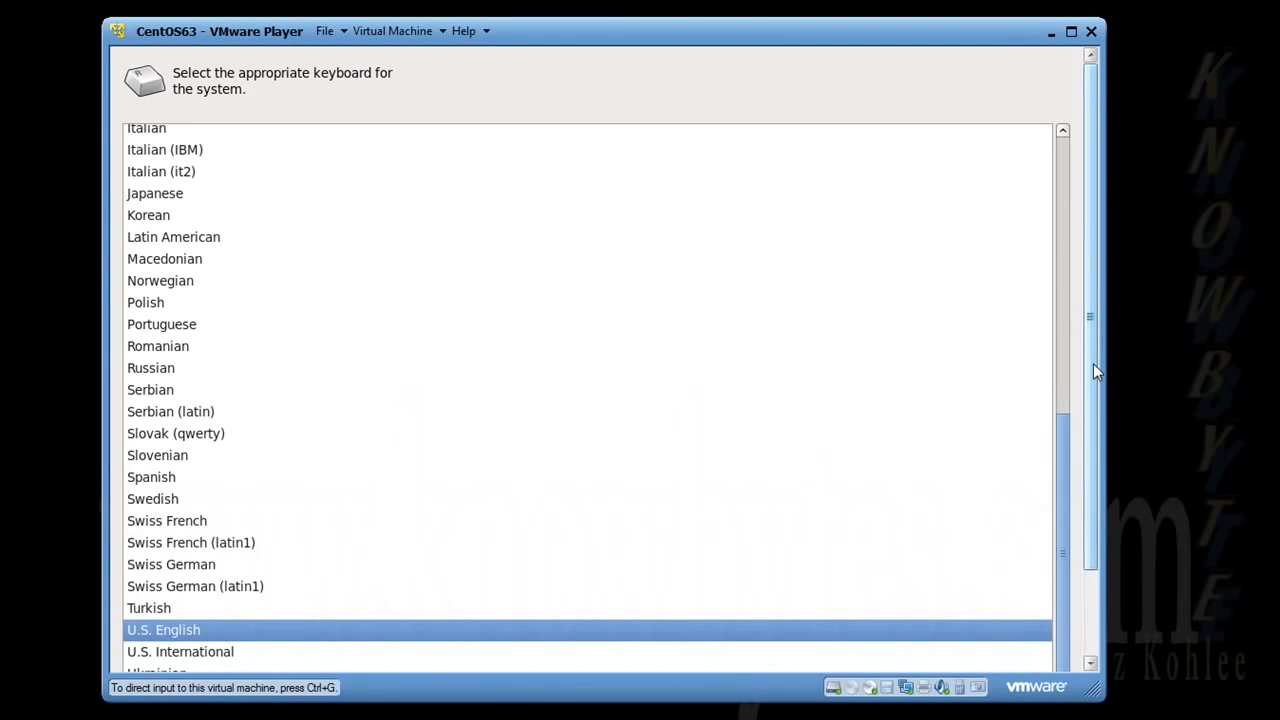
drag(1094, 364, 1094, 476)
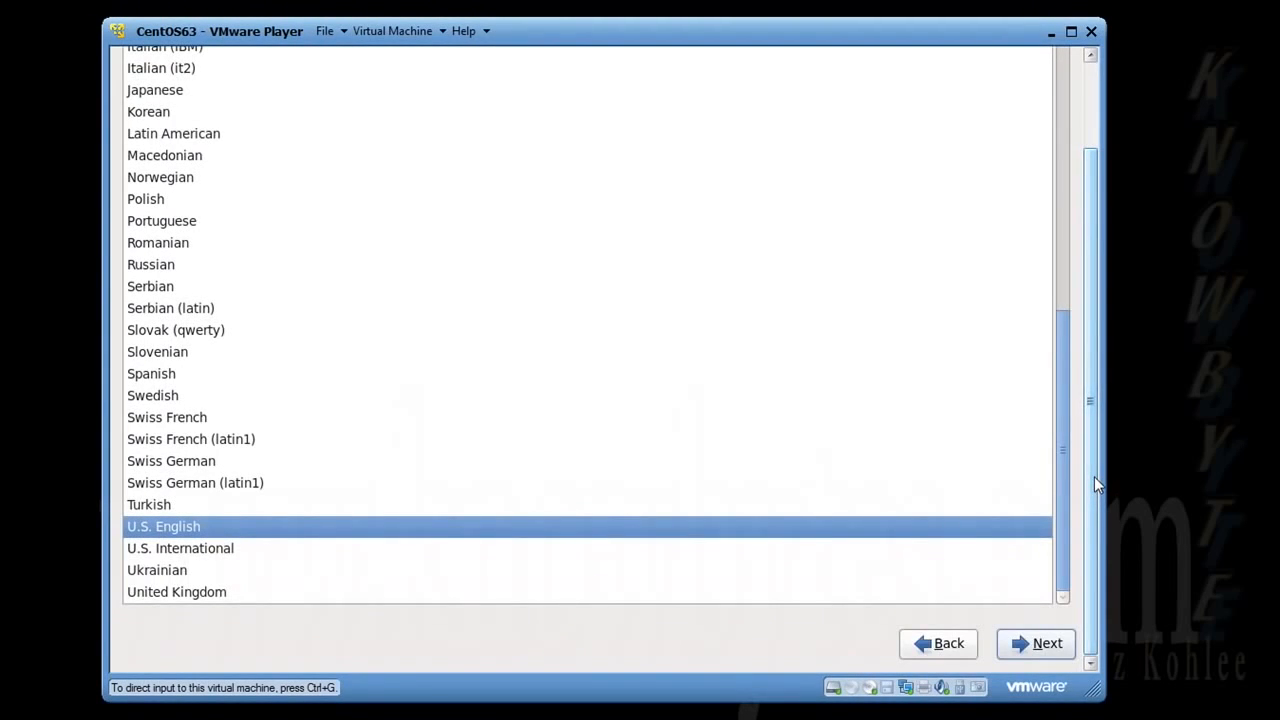
click(1044, 638)
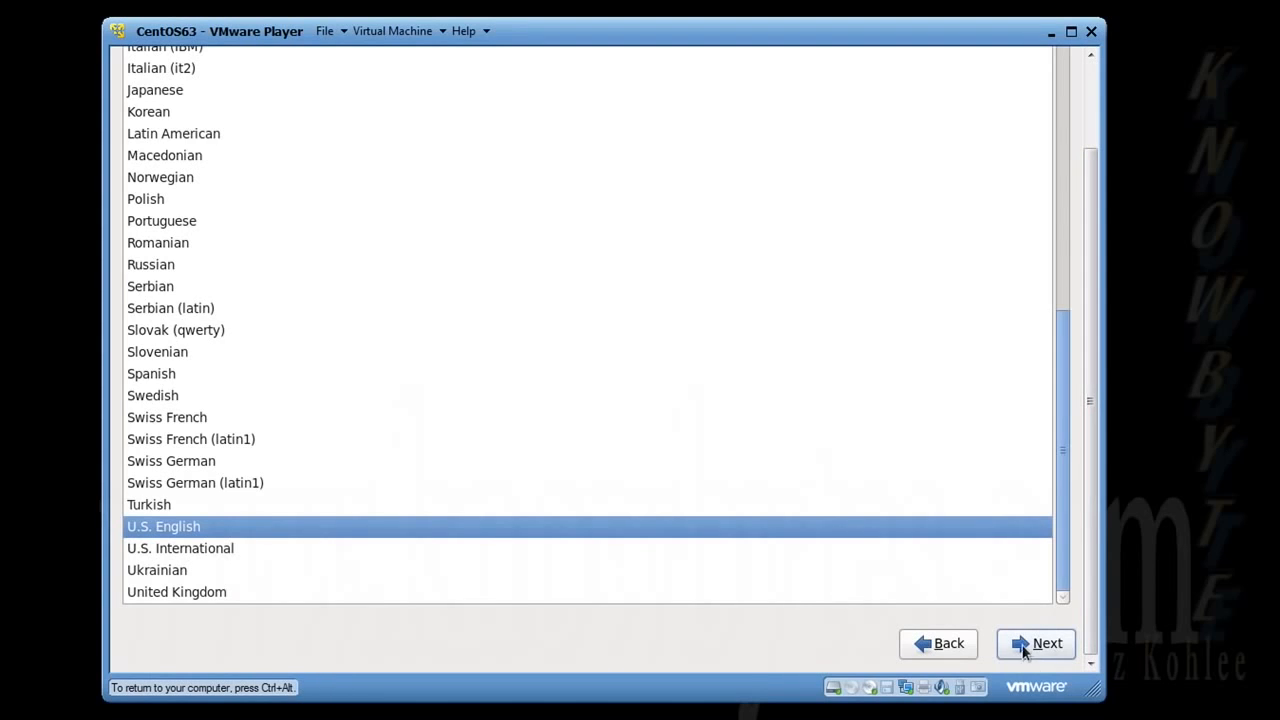
click(1024, 650)
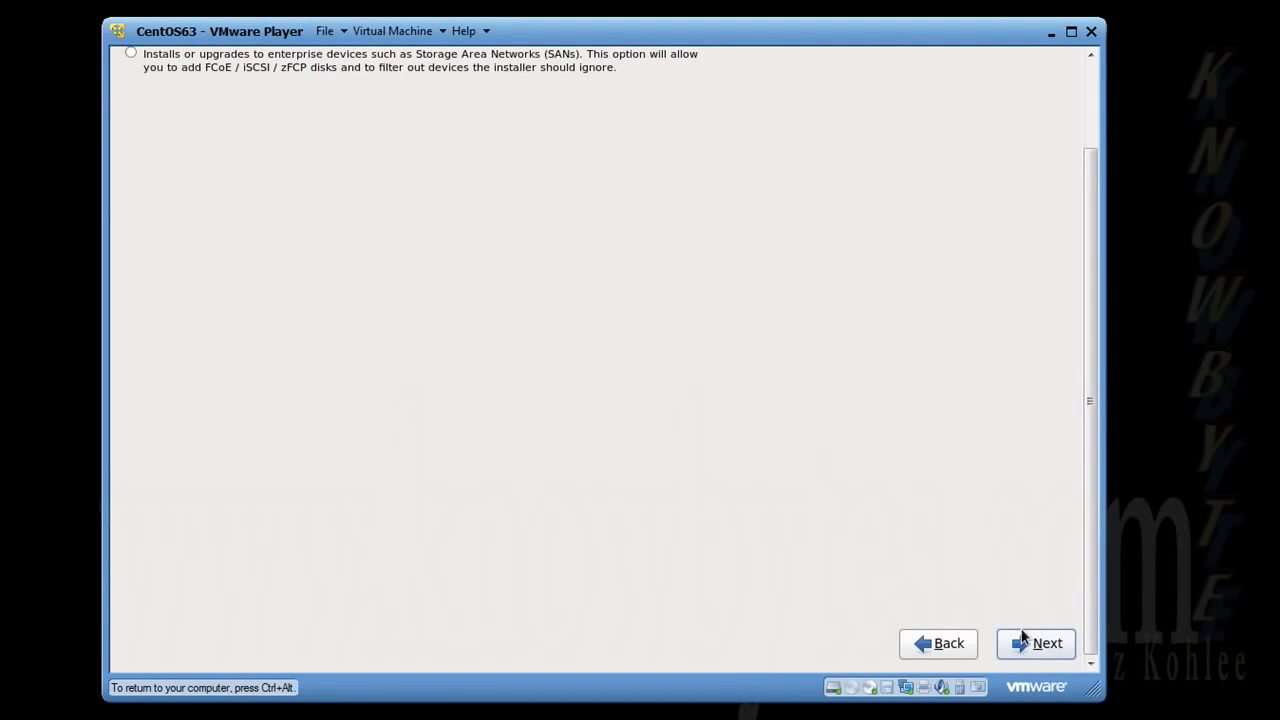
- Proceed with Basic Storage Devices and accept the storage device warning to reach the localhost.localdomain hostname page
key(ctrl+alt)
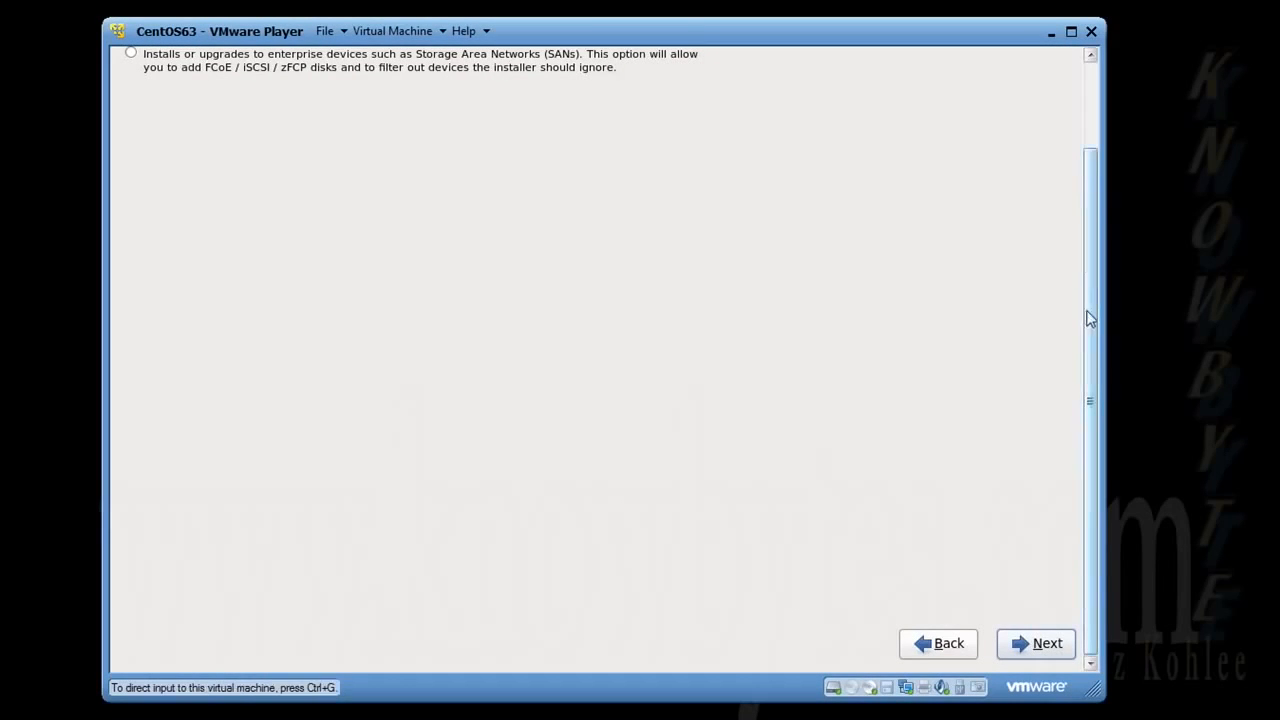
drag(1090, 318, 1092, 218)
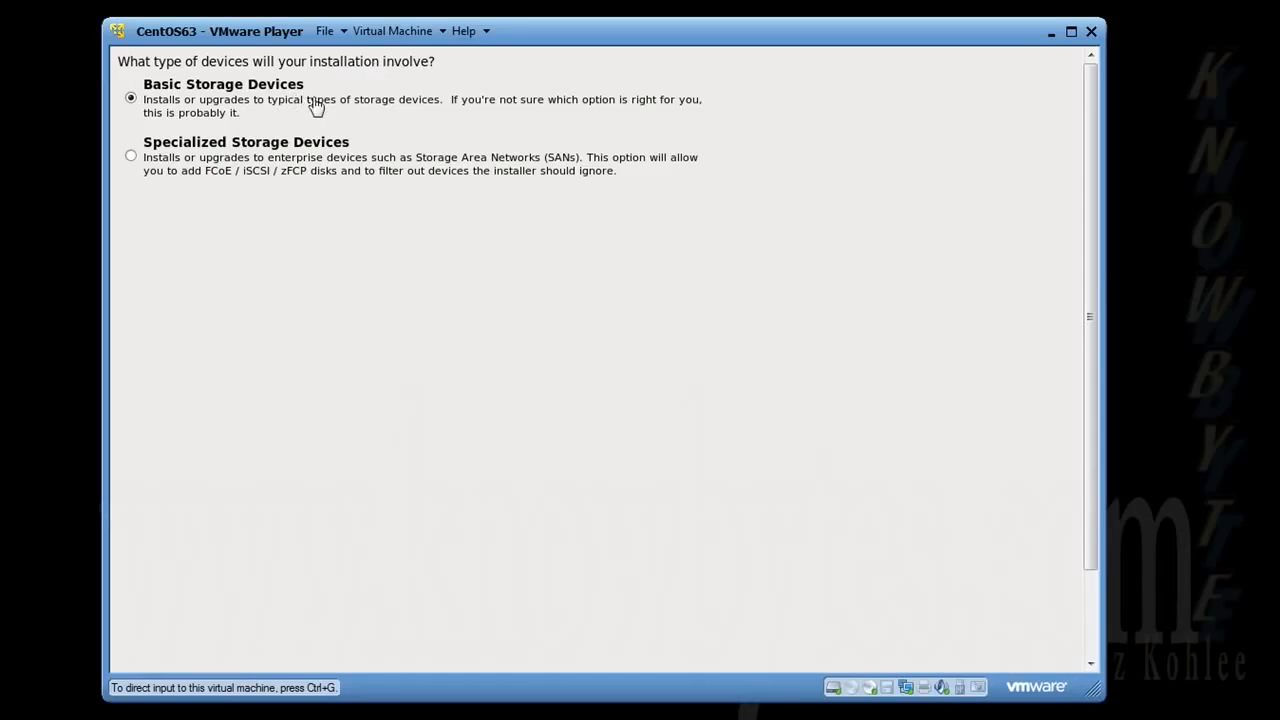
drag(1093, 268, 1097, 392)
click(1046, 643)
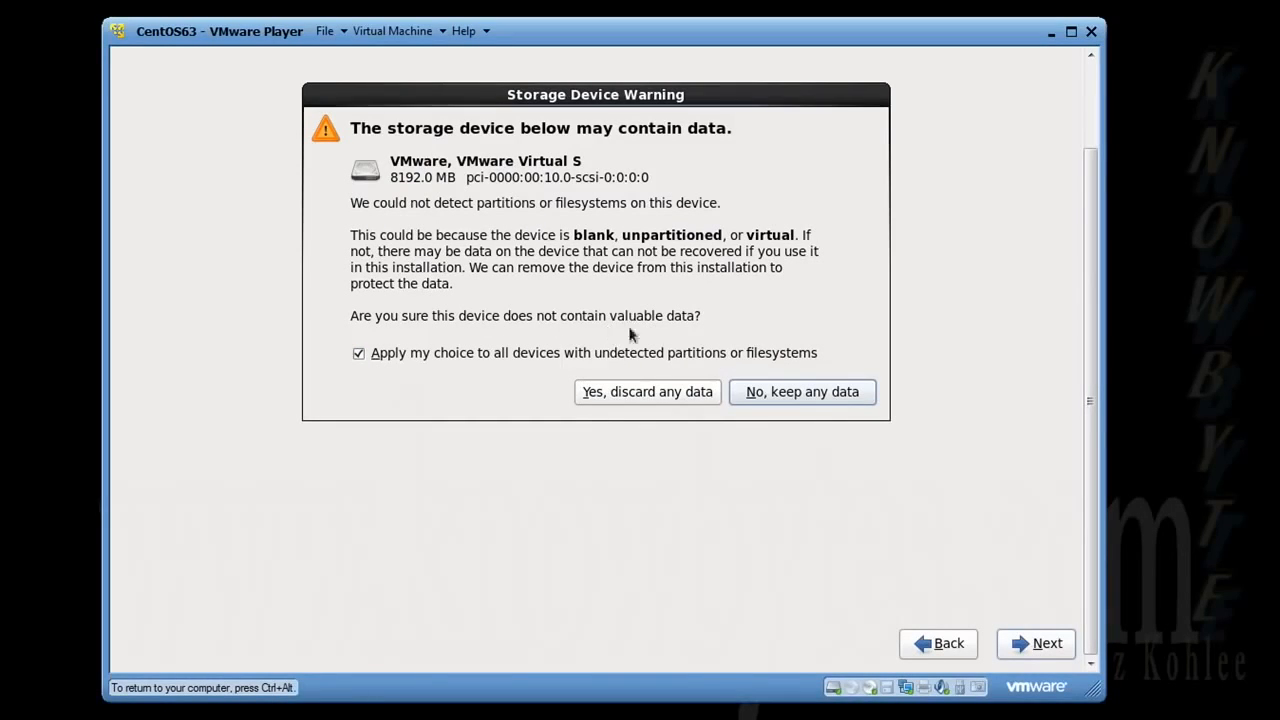
click(636, 394)
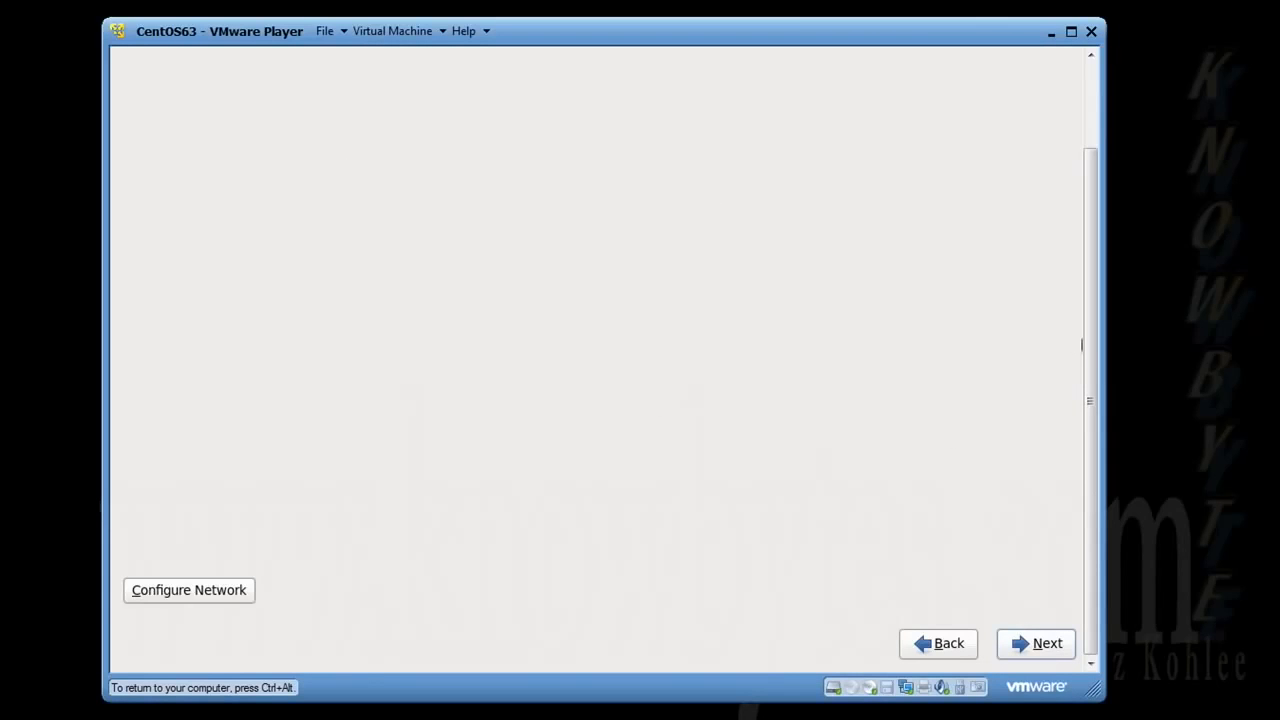
drag(1088, 334, 1088, 191)
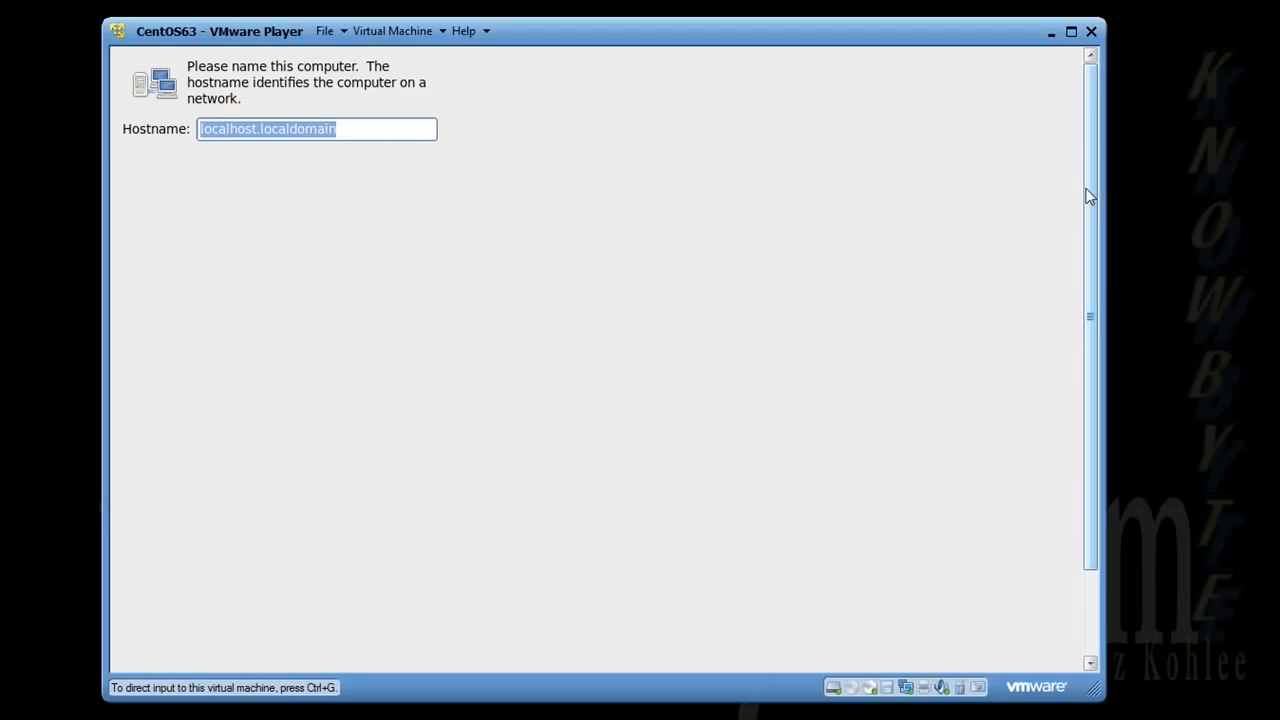